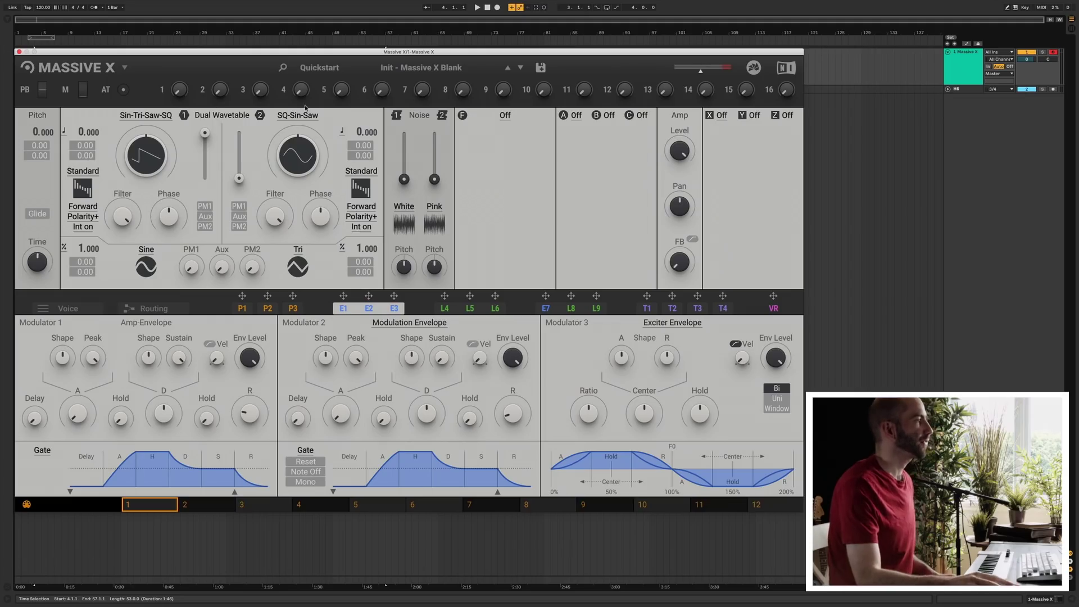
pyautogui.click(416, 68)
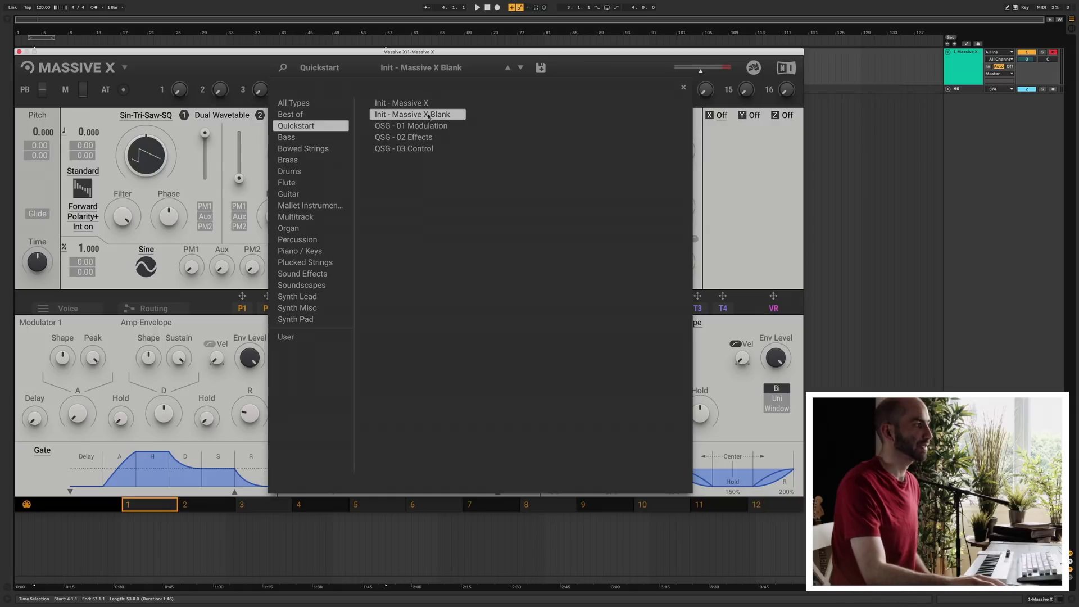
pyautogui.moveTo(601, 57); pyautogui.dragTo(601, 56)
pyautogui.click(591, 67)
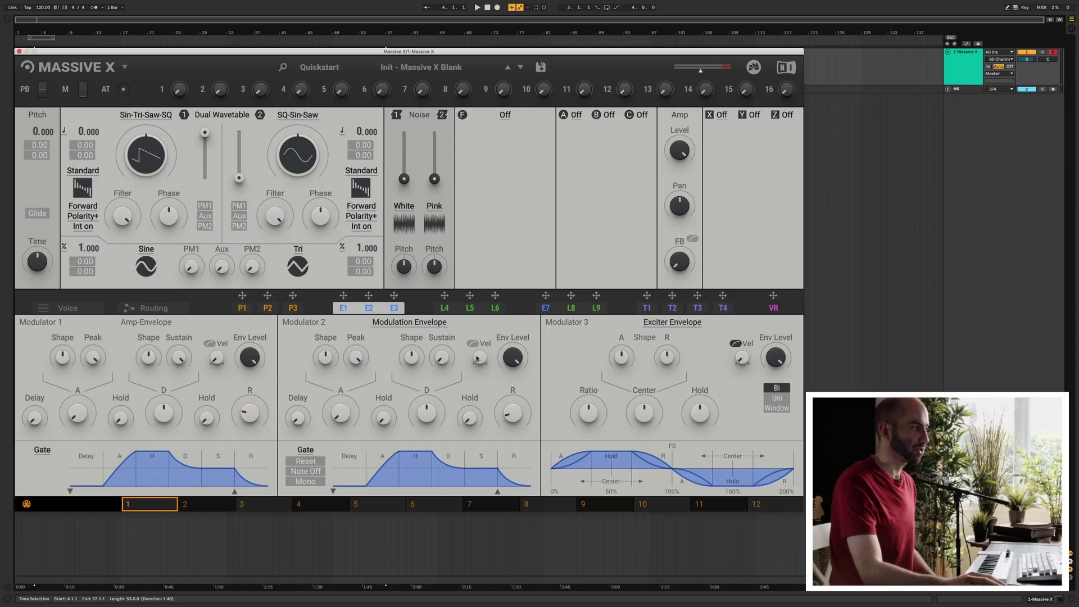
pyautogui.click(243, 311)
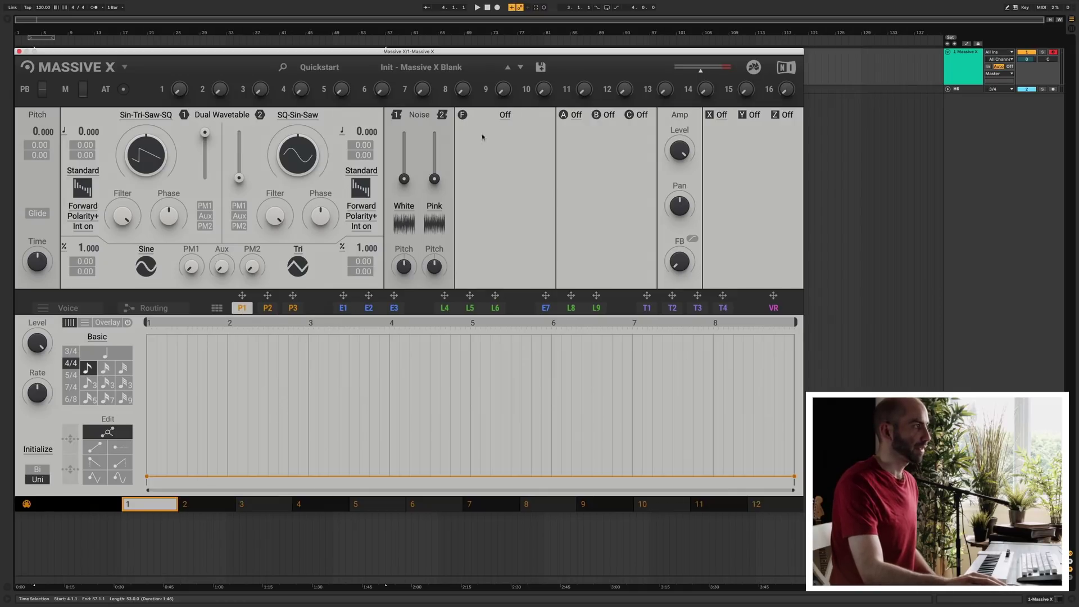
# - In the routing view, connect the output of Oscillator 1 to the X effect slot's input
pyautogui.click(159, 308)
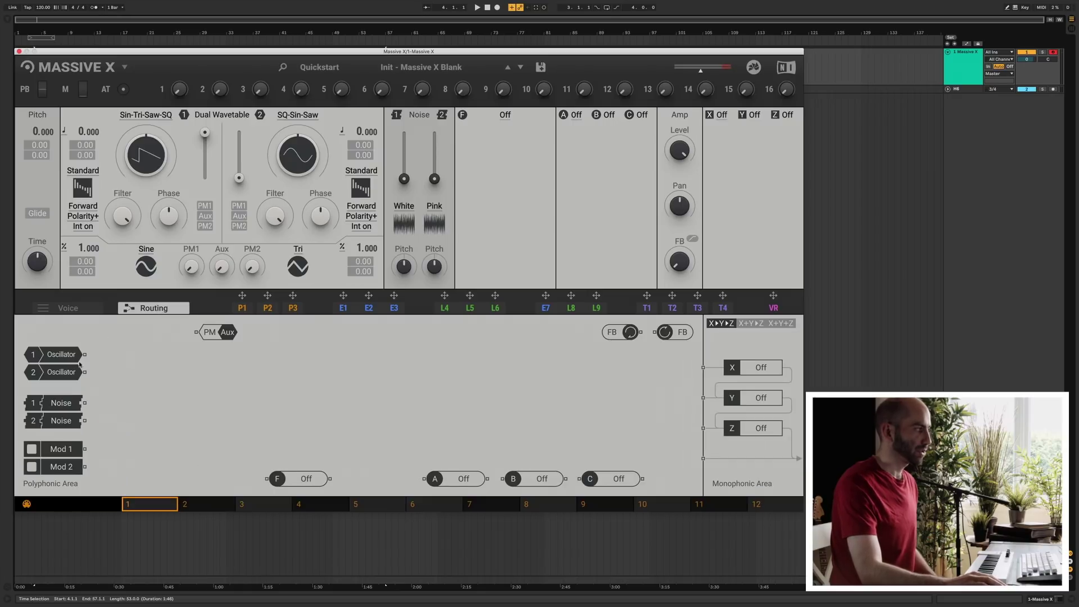
pyautogui.moveTo(85, 354); pyautogui.dragTo(221, 388)
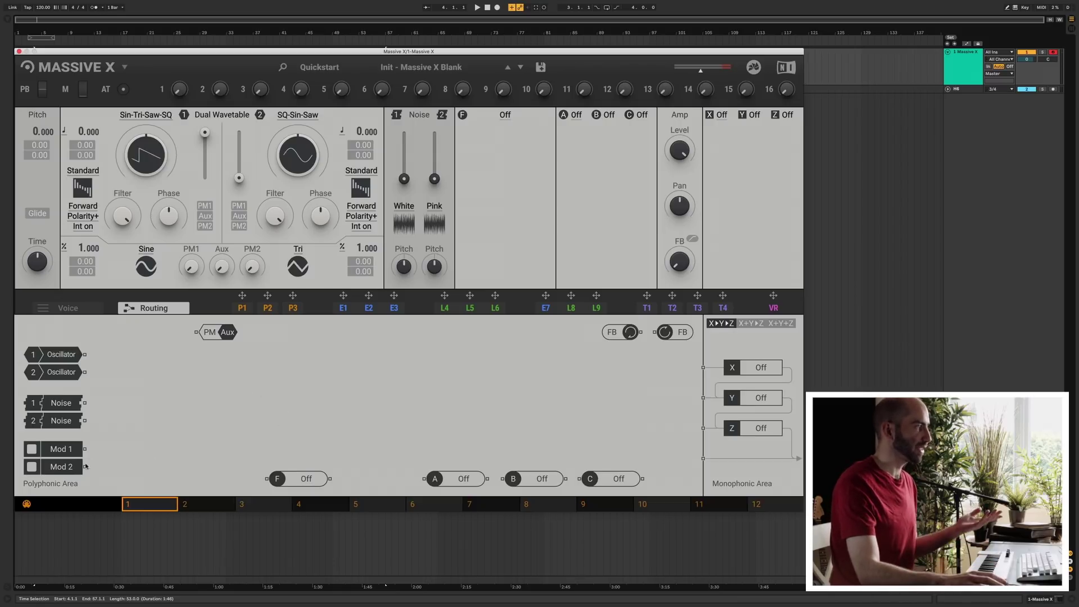
pyautogui.moveTo(85, 355); pyautogui.dragTo(744, 379)
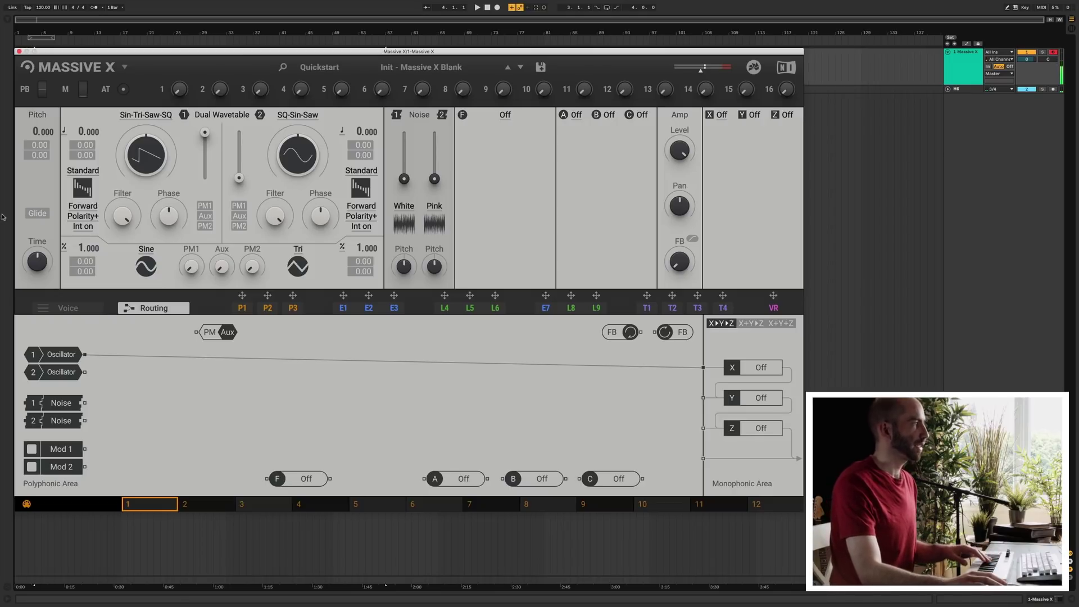
# - Audition Monster wavetables on Oscillator 1, including Drop, Dragon Crush, Gorilla Alpha-Male, Moving Walls C and Pleuda Wobble C
pyautogui.click(145, 118)
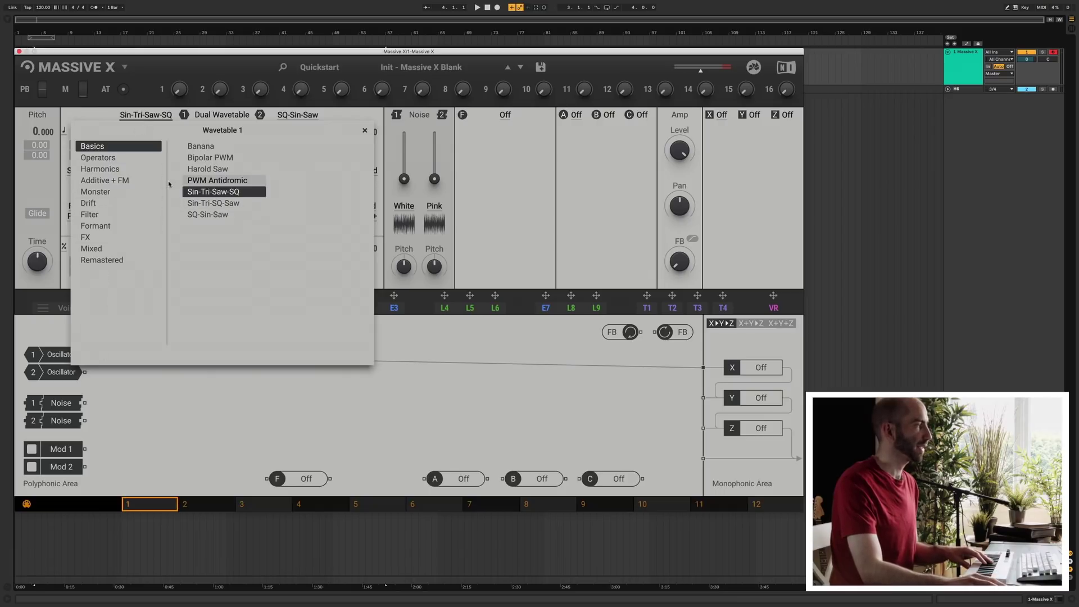
pyautogui.click(95, 193)
pyautogui.click(216, 202)
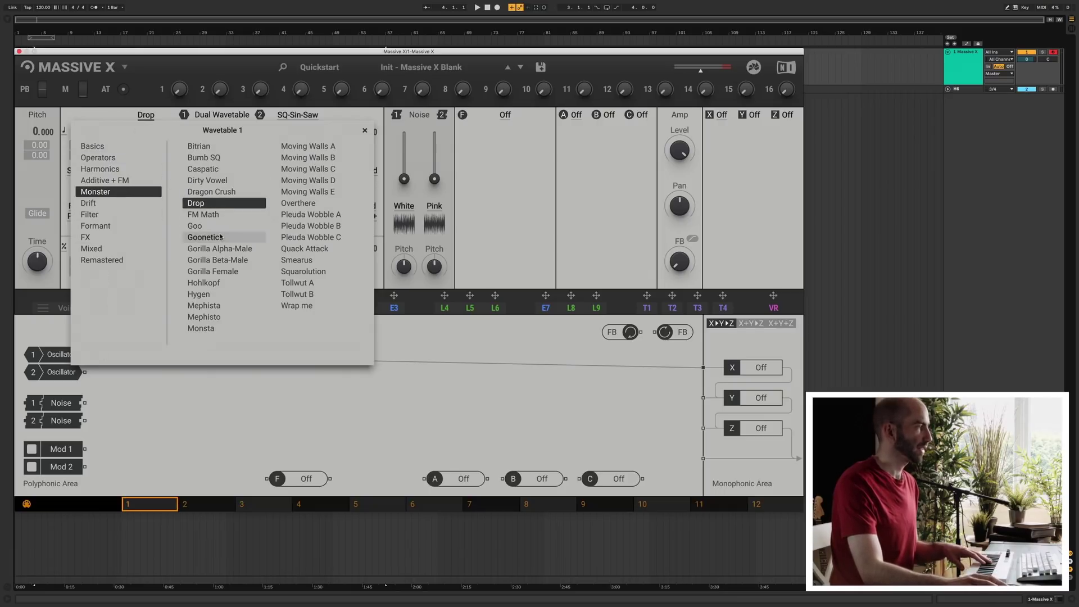
pyautogui.click(218, 192)
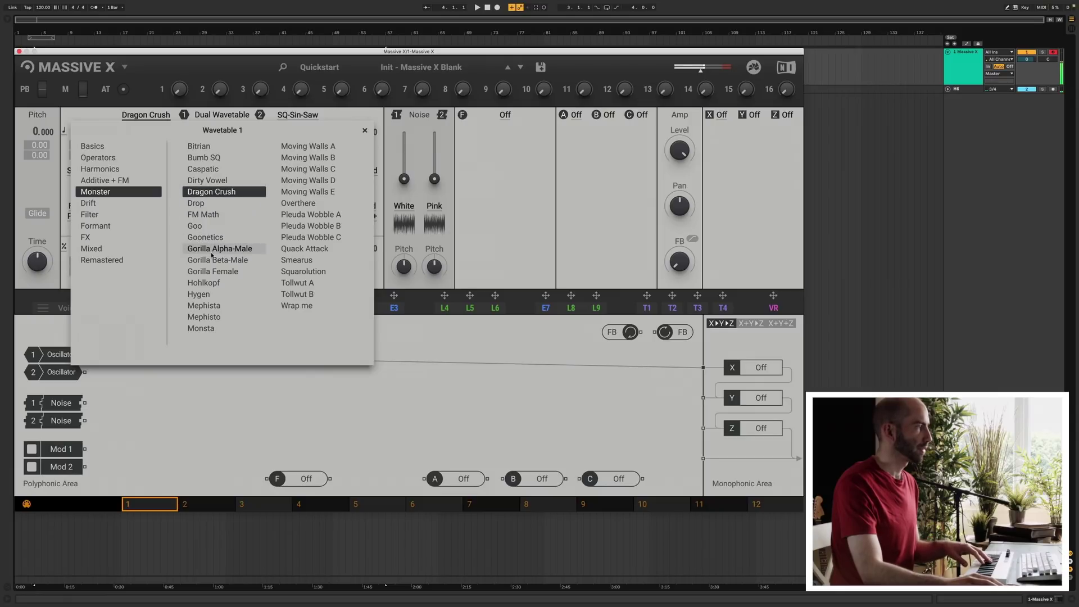
pyautogui.click(212, 253)
pyautogui.click(308, 169)
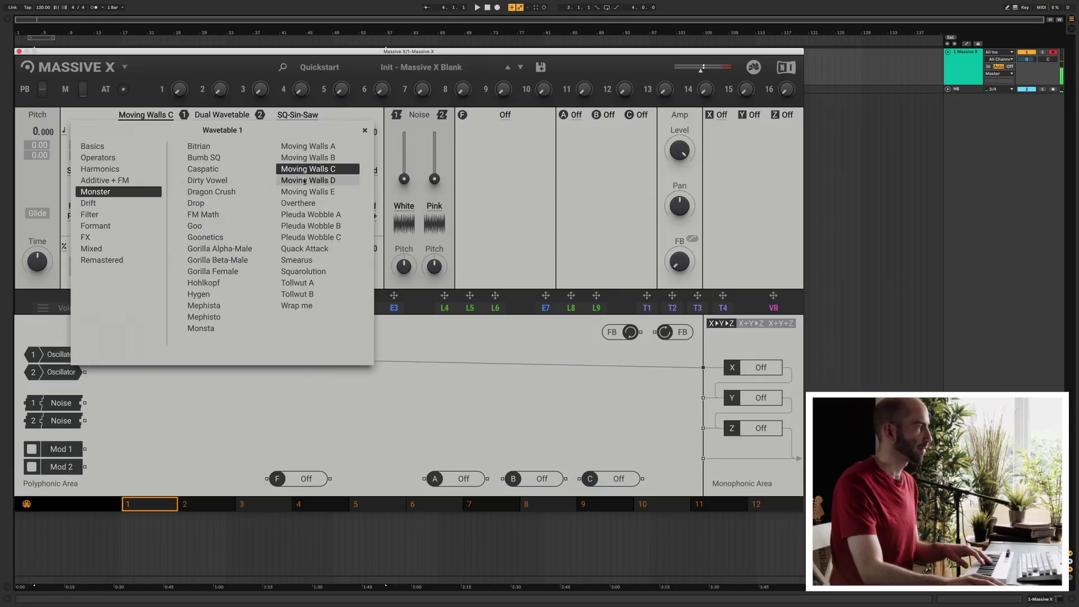
pyautogui.click(306, 241)
# - Audition Drift, Filter and Formant wavetables on Oscillator 1, including Multi Saw, LP Driven SQ, Notch SQ and Formant Saw
pyautogui.click(90, 203)
pyautogui.click(202, 203)
pyautogui.click(222, 250)
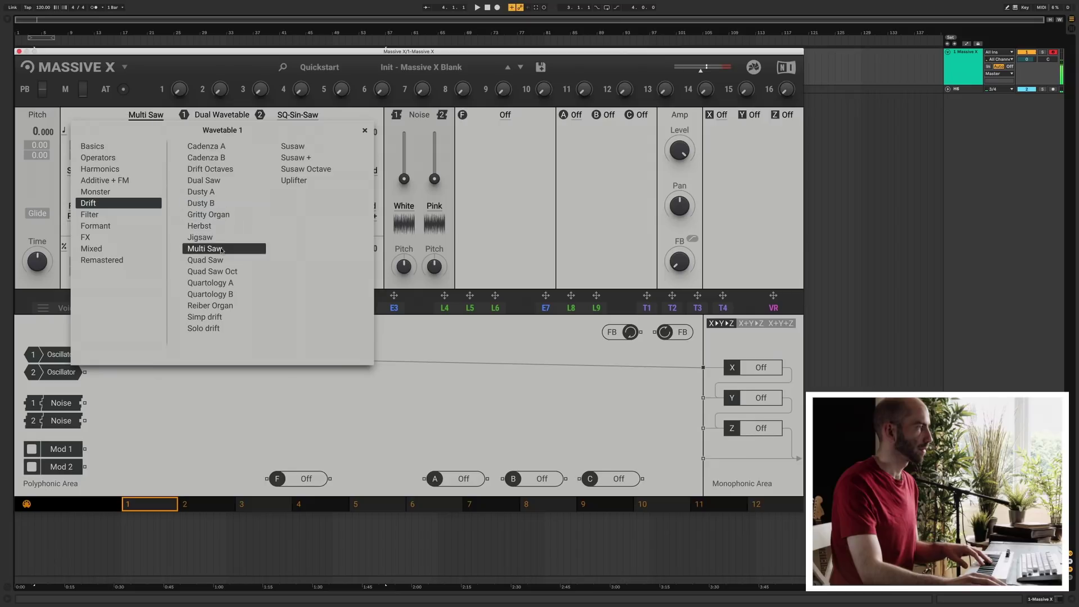
pyautogui.click(90, 214)
pyautogui.click(224, 192)
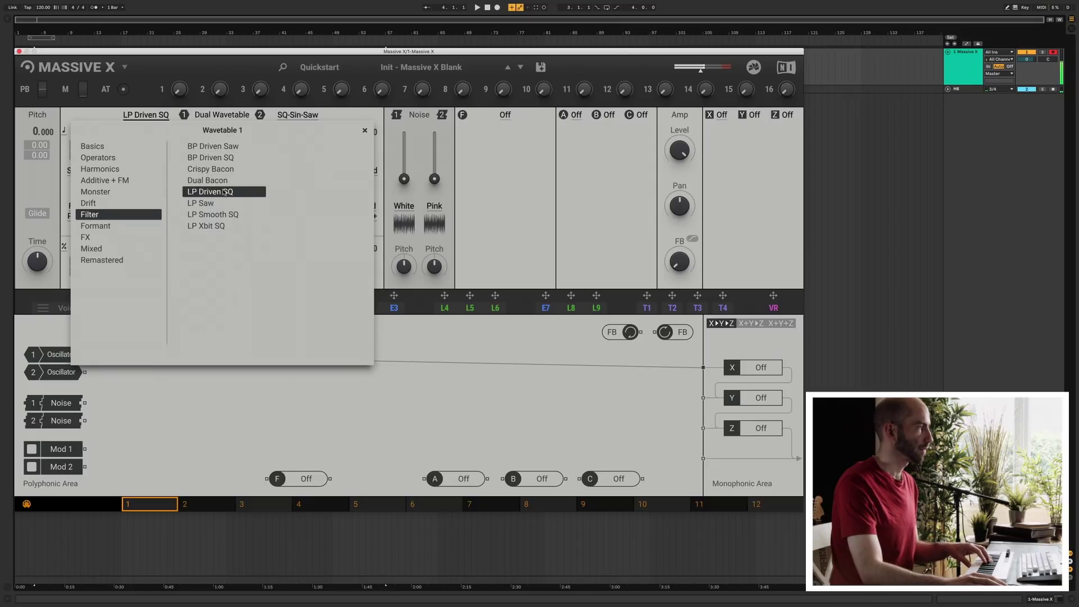
pyautogui.click(90, 226)
pyautogui.click(222, 249)
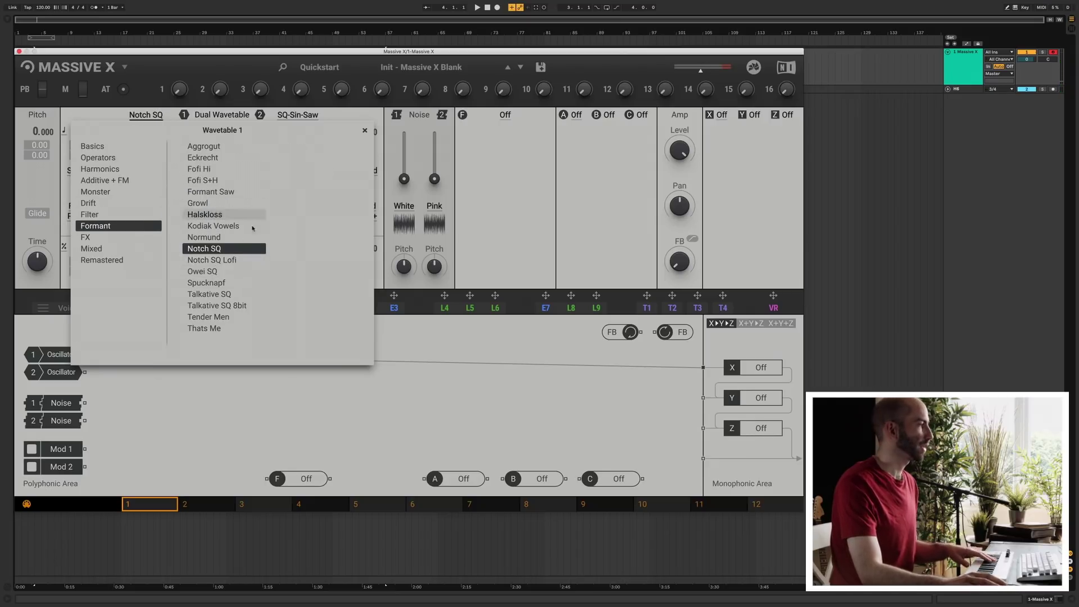
pyautogui.click(213, 194)
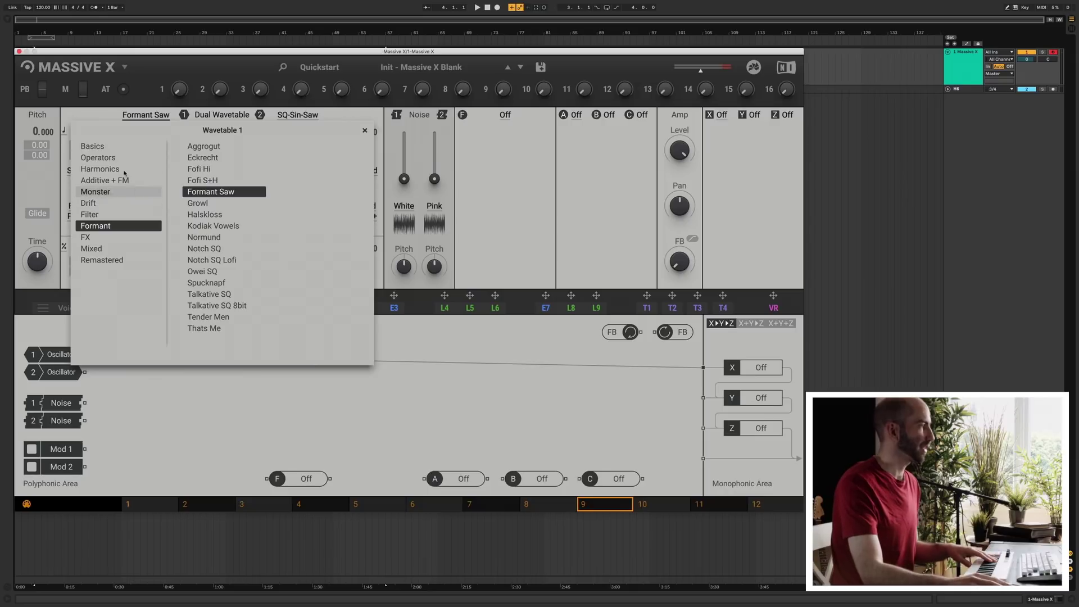
# - Load the Loveparade wavetable from the Harmonics category into Oscillator 1 and close the wavetable browser
pyautogui.click(117, 170)
pyautogui.click(208, 168)
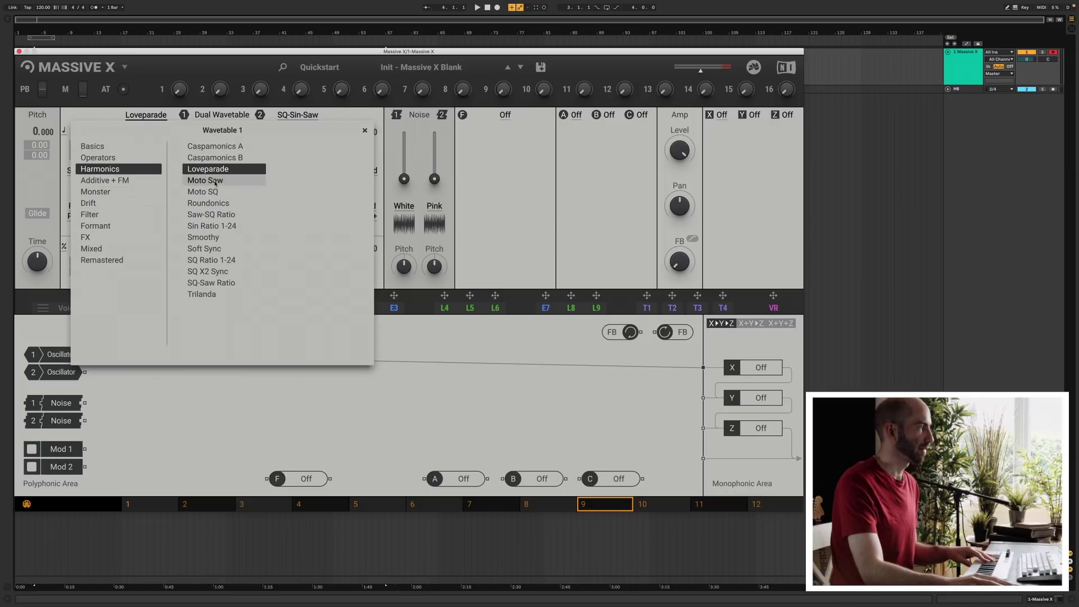
pyautogui.press('Escape')
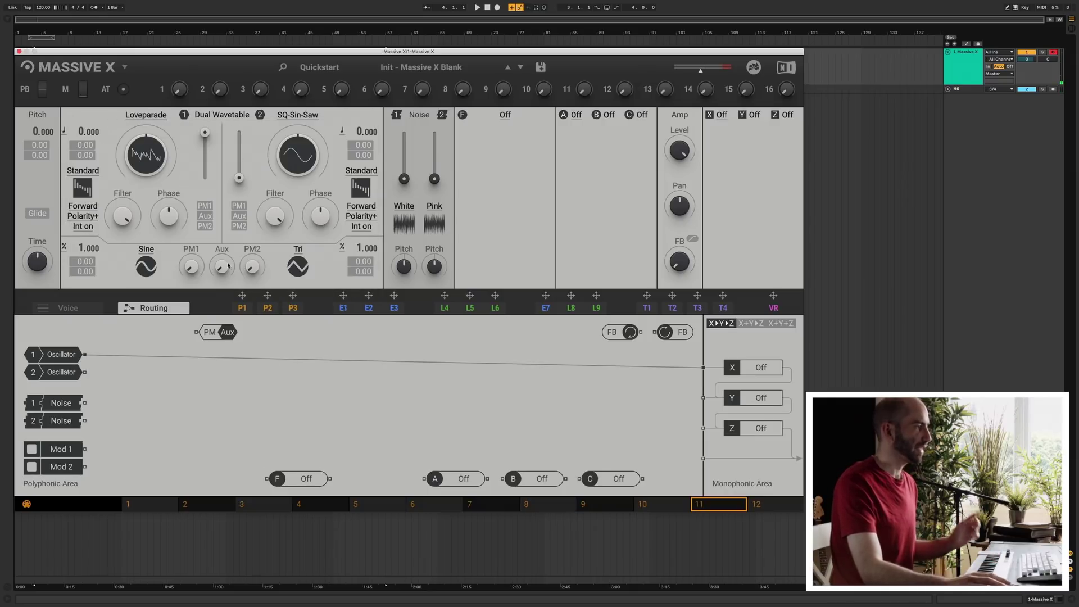
# - Modulate Oscillator 1's wavetable position with LFO L4, slow the LFO's rate and give it a sine shape
pyautogui.click(454, 309)
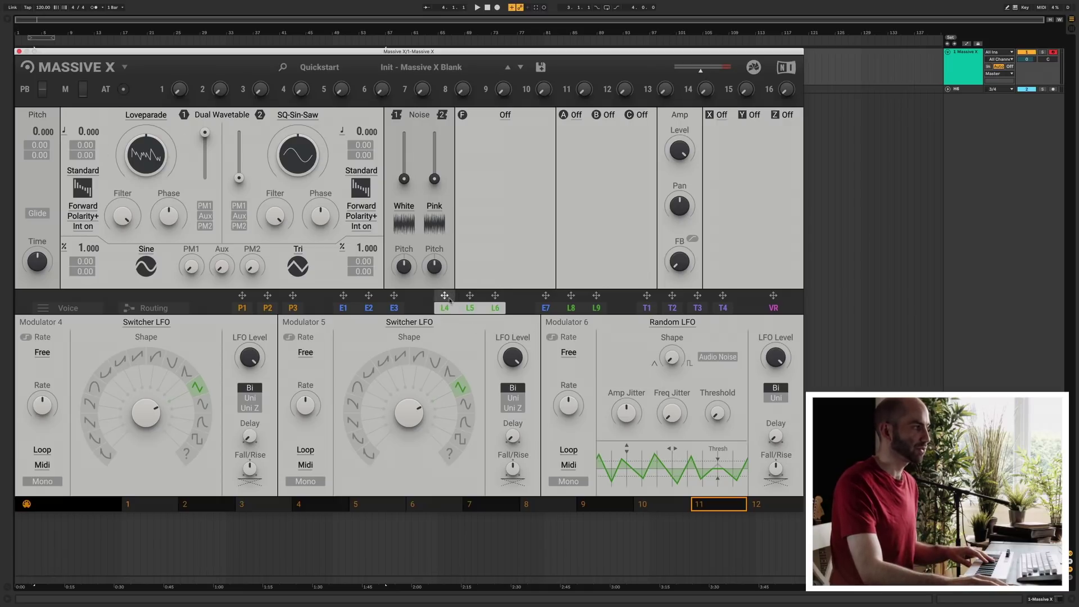
pyautogui.moveTo(444, 296); pyautogui.dragTo(136, 163)
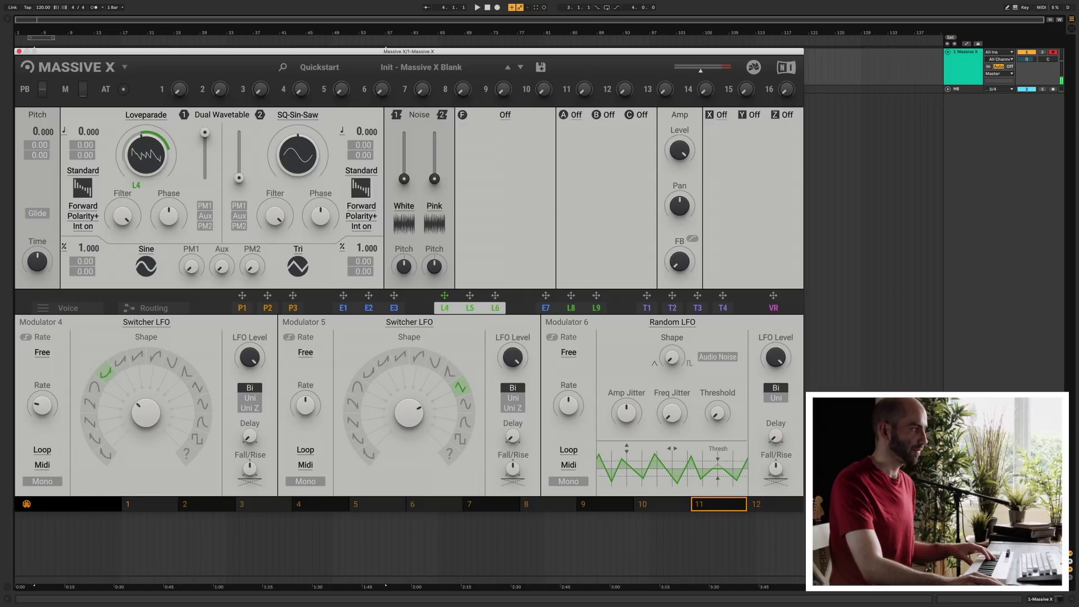
pyautogui.moveTo(201, 422); pyautogui.dragTo(211, 449)
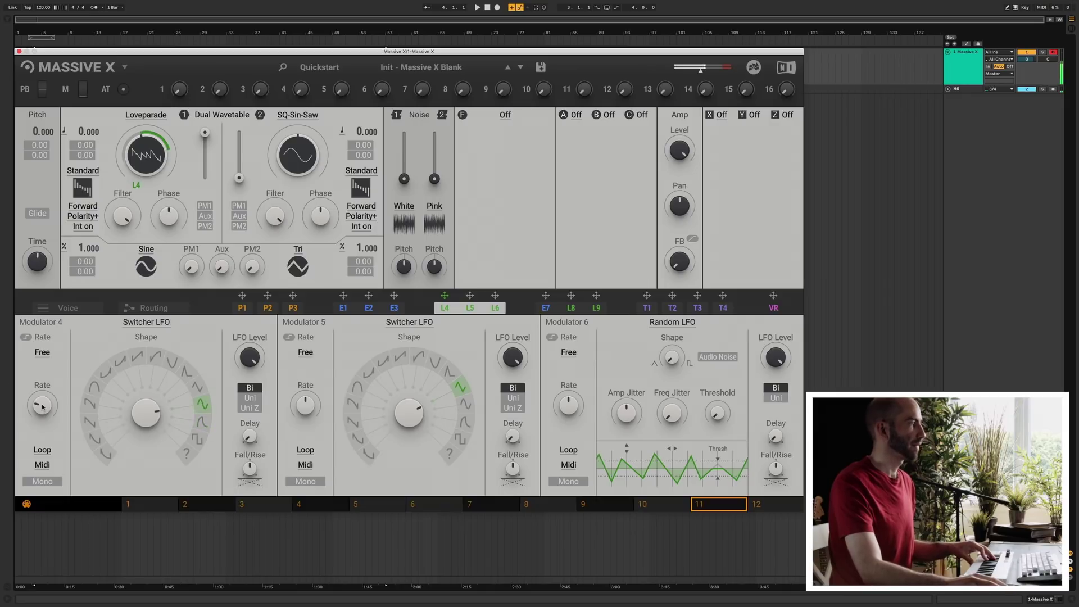
# - Audition the Dirty Vowel and Drop wavetables from the Monster category on Oscillator 1
pyautogui.click(145, 115)
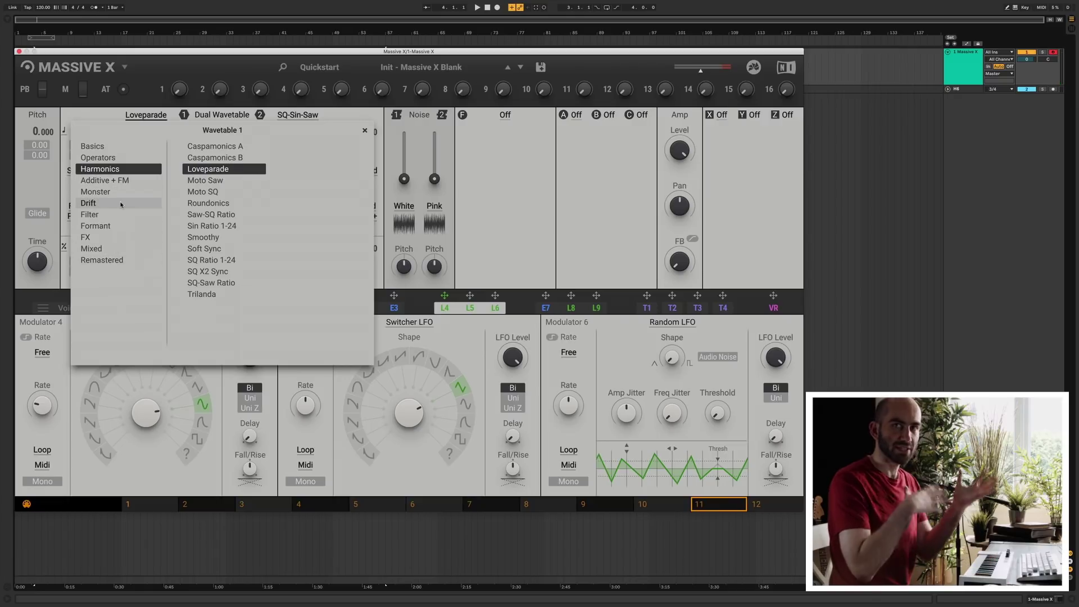
pyautogui.click(117, 193)
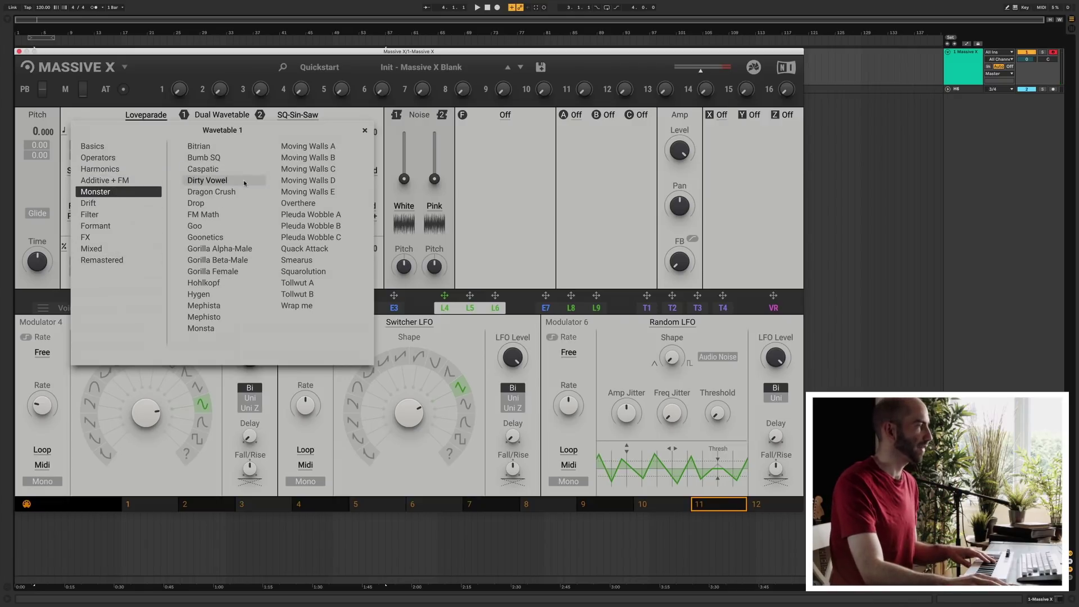
pyautogui.click(215, 180)
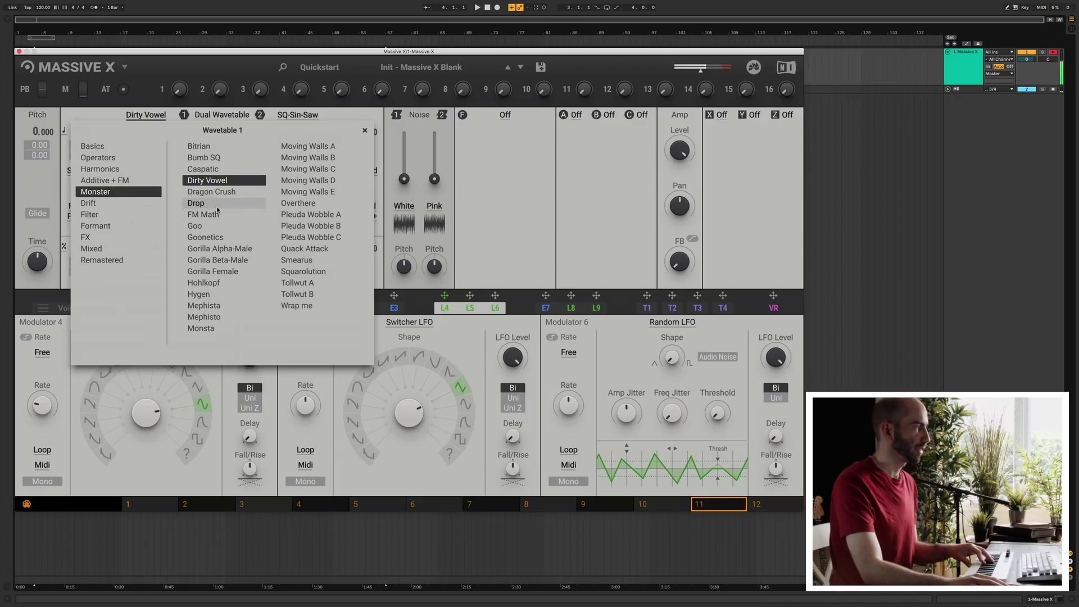
pyautogui.click(217, 205)
# - Audition Formant wavetables on Oscillator 1, including Formant Saw and Kodiak Vowels, and settle on Fofi Hi
pyautogui.click(135, 226)
pyautogui.click(216, 192)
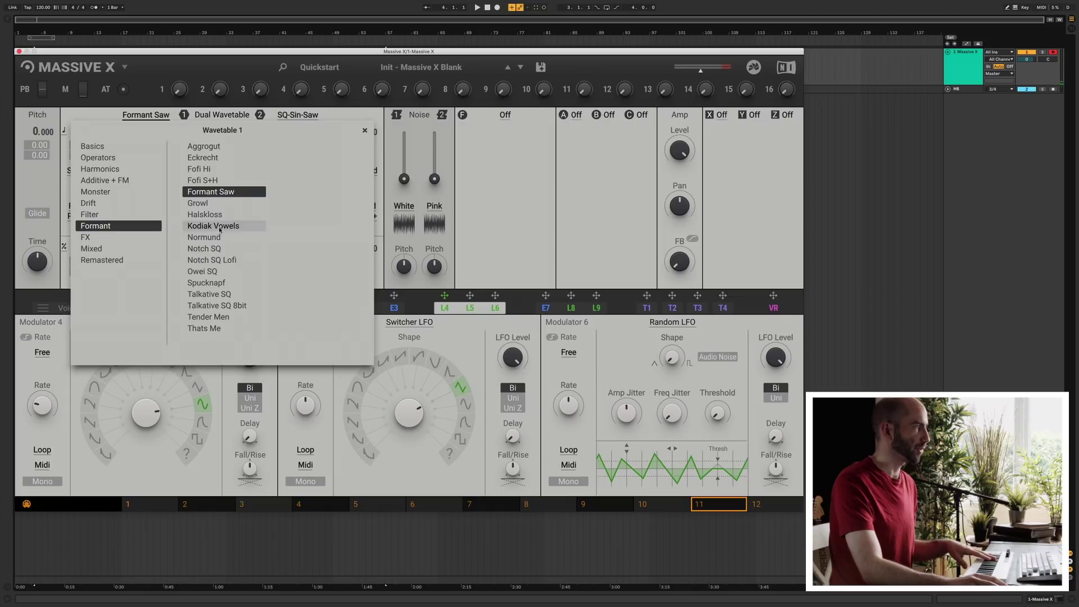
pyautogui.click(219, 228)
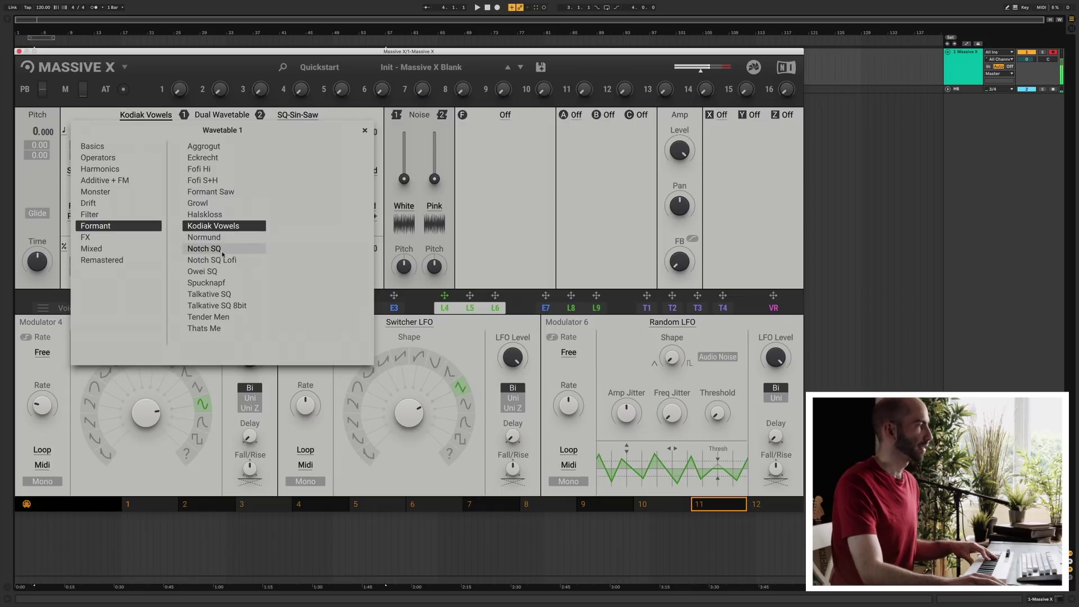
pyautogui.press('Up')
pyautogui.press('Up')
pyautogui.press('Up')
pyautogui.press('Up')
pyautogui.press('Up')
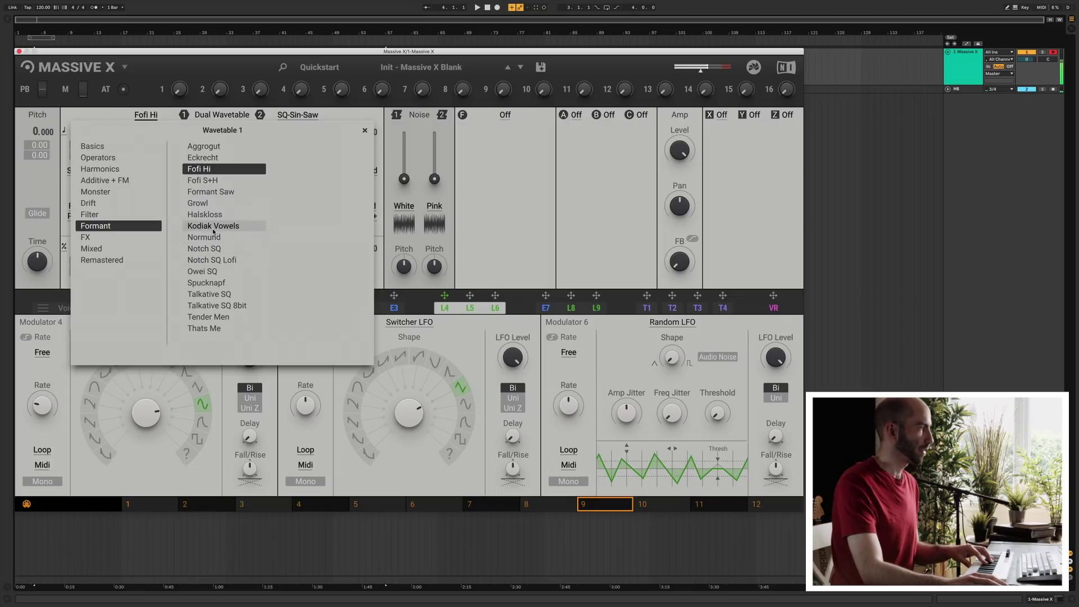
pyautogui.click(110, 113)
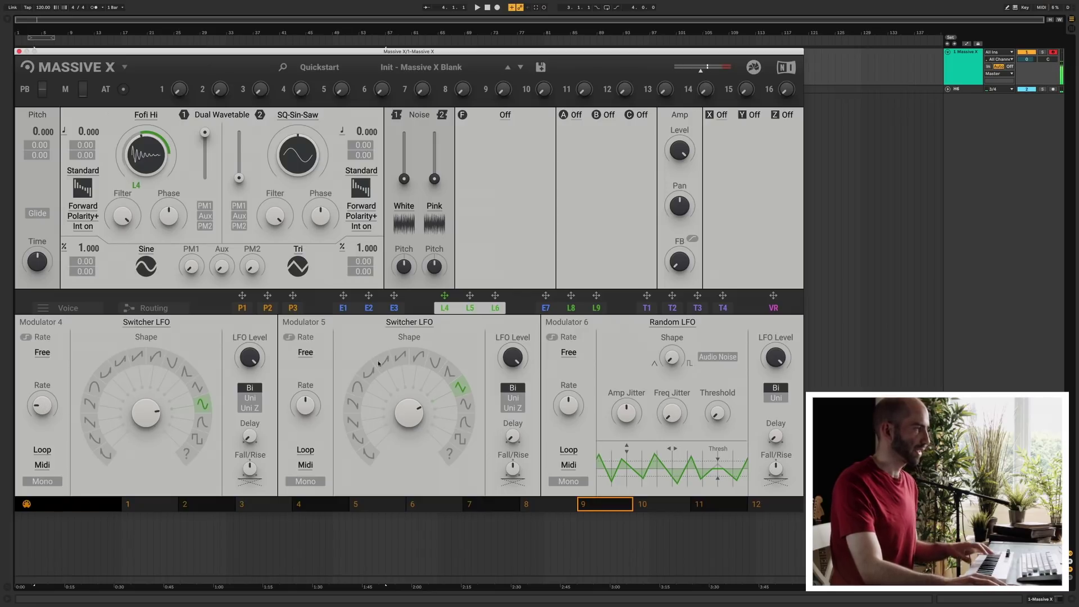
# - Modulate Oscillator 1's wavetable position with modulation envelope E2 and lengthen the amp envelope's release
pyautogui.click(344, 310)
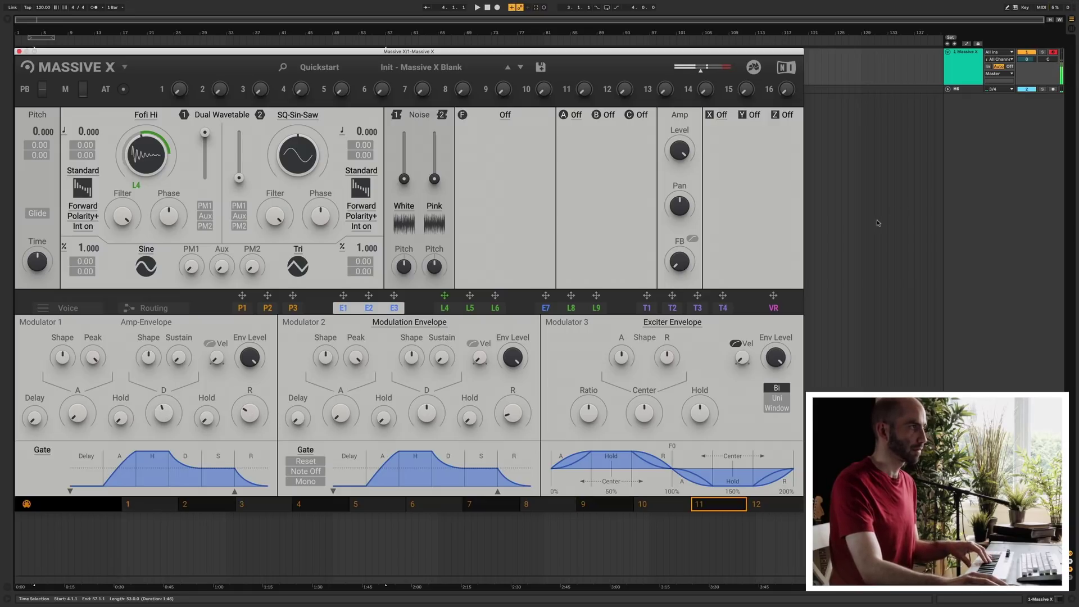
pyautogui.moveTo(369, 296); pyautogui.dragTo(145, 185)
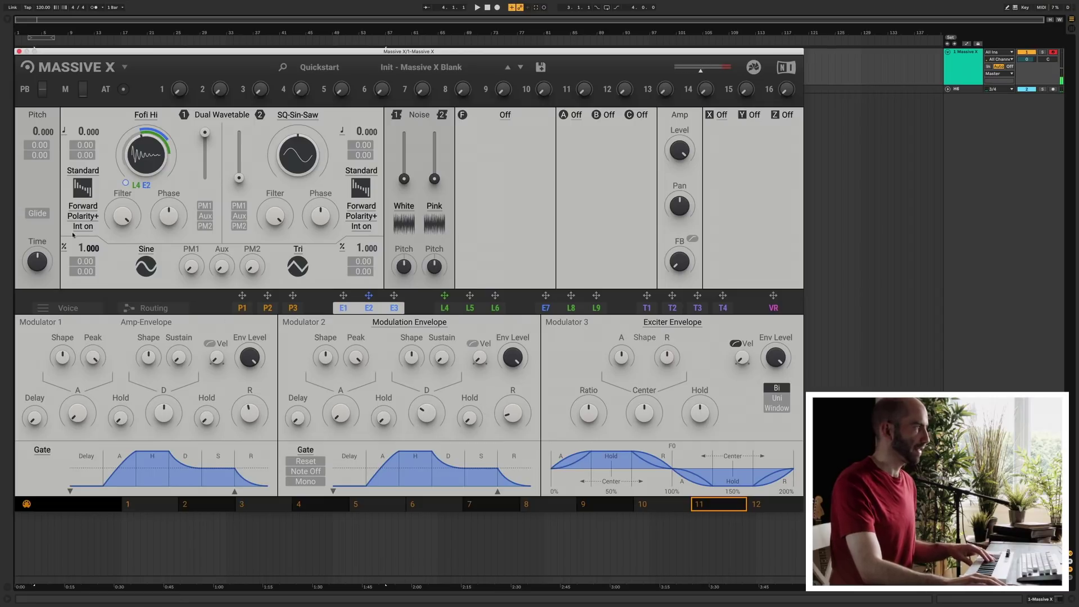
# - Try the Mirror, Wrap and Gorilla wavetable modes on Oscillator 1
pyautogui.click(83, 170)
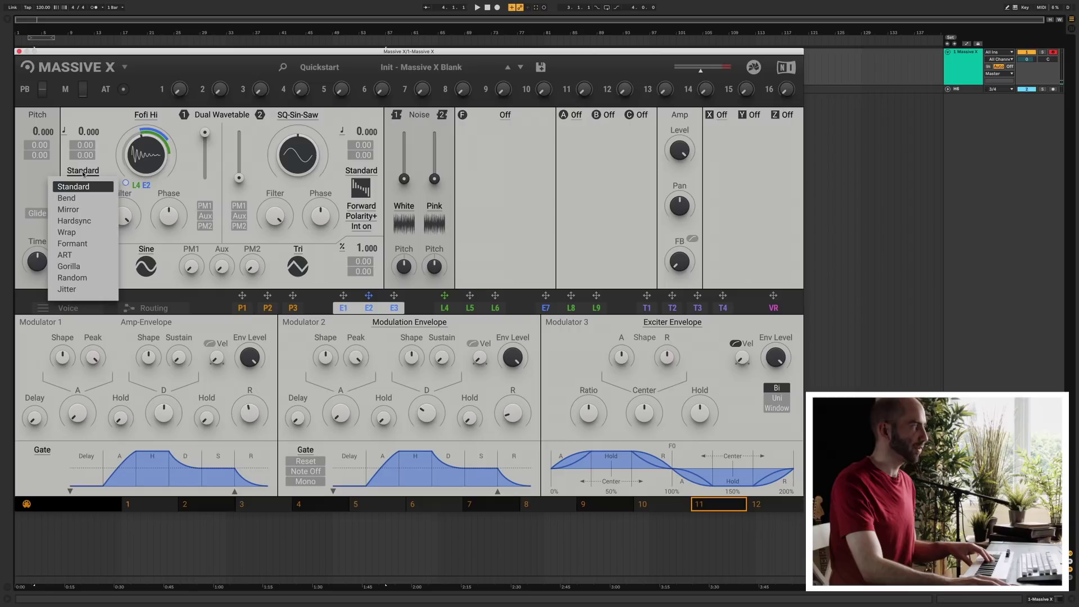
pyautogui.click(76, 211)
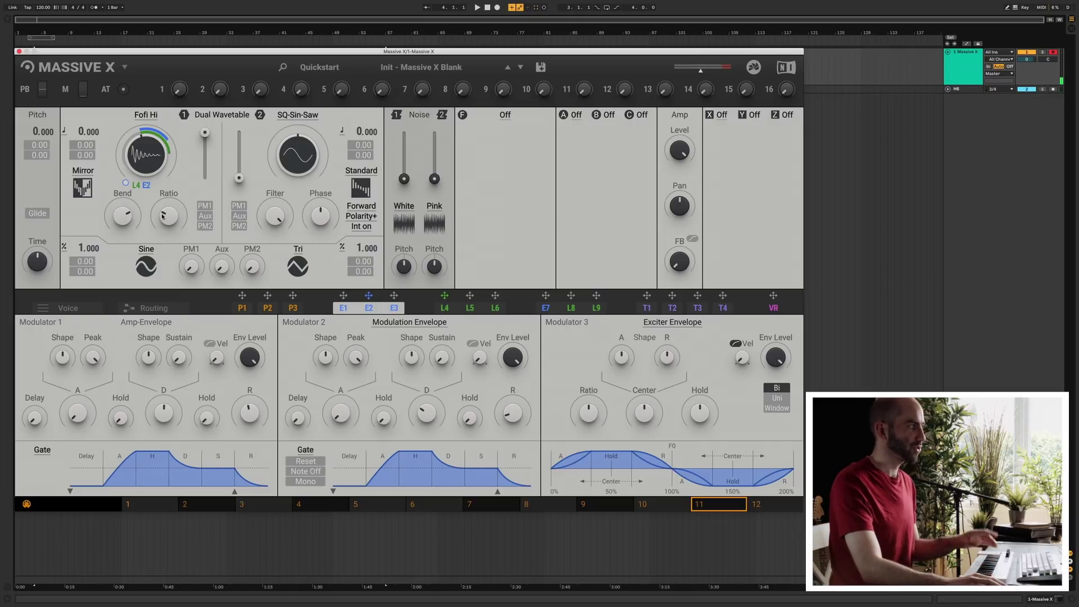
pyautogui.click(83, 170)
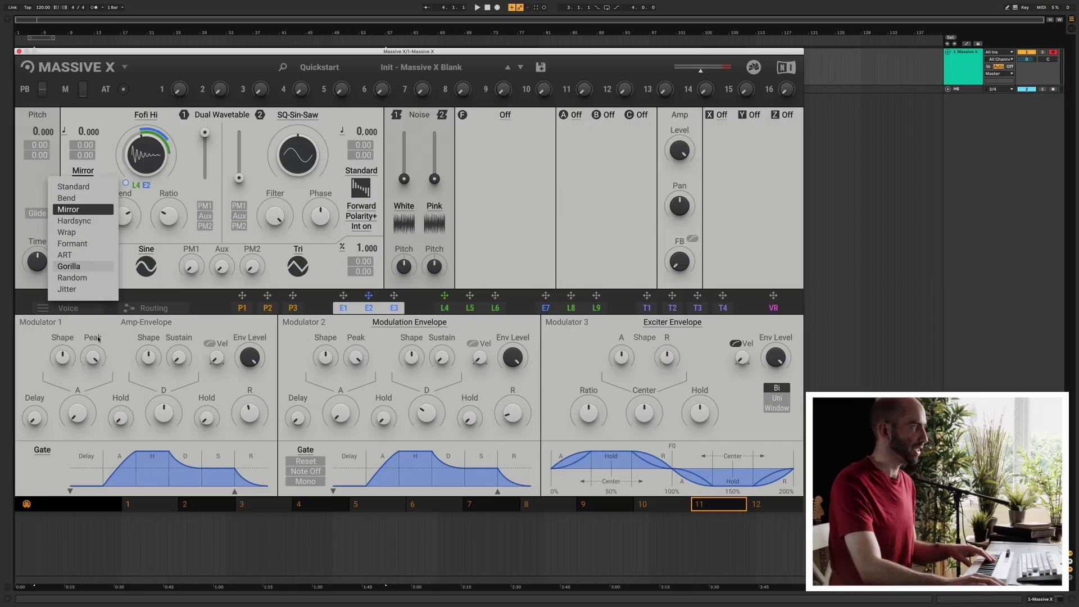
pyautogui.click(73, 231)
pyautogui.click(82, 171)
pyautogui.click(69, 266)
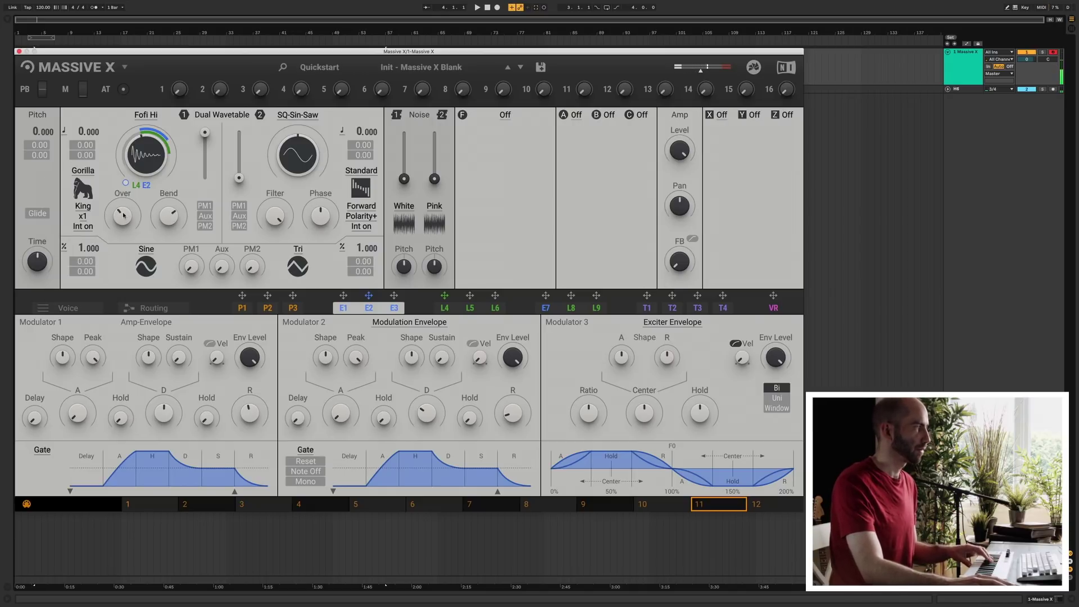
# - Switch Oscillator 1 to the Formant wavetable mode and modulate its Formant amount with performer P1
pyautogui.click(82, 172)
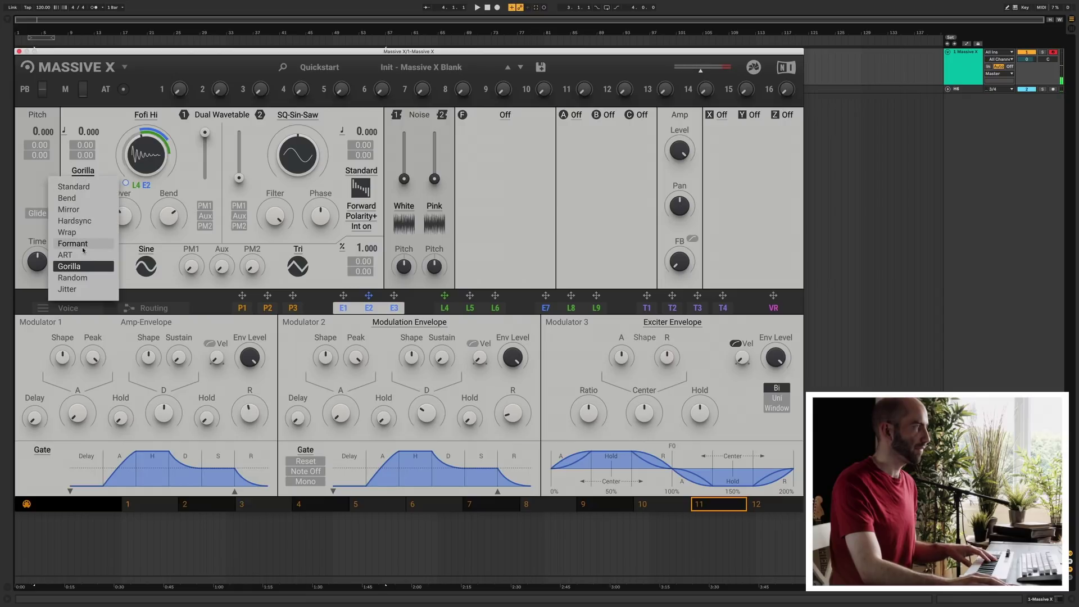
pyautogui.click(79, 243)
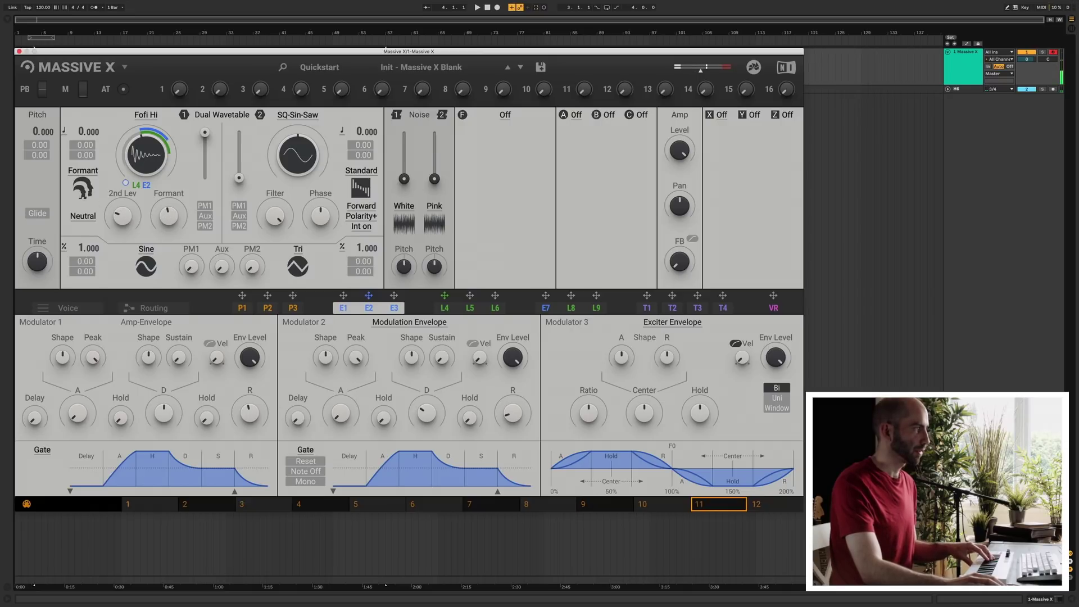
pyautogui.click(241, 308)
pyautogui.moveTo(242, 295); pyautogui.dragTo(159, 225)
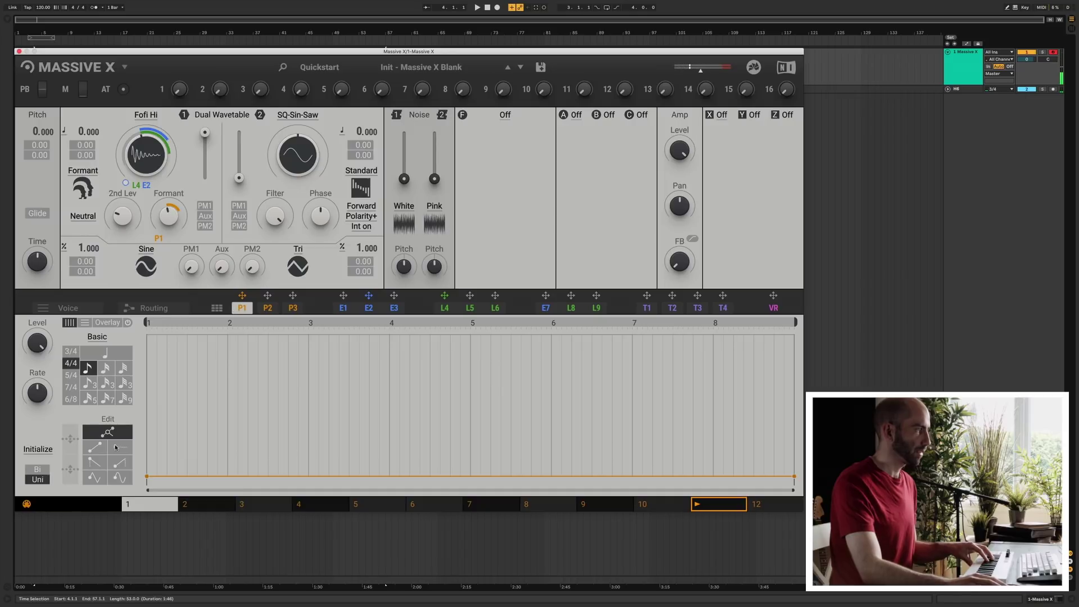
# - Draw a rising-ramp pattern in performer P1, loop it over bar 1 with varied opening peaks, and set the grid to quarter notes
pyautogui.click(119, 463)
pyautogui.moveTo(163, 458)
pyautogui.mouseDown()
pyautogui.moveTo(187, 387)
pyautogui.moveTo(276, 433)
pyautogui.moveTo(467, 381)
pyautogui.moveTo(777, 365)
pyautogui.mouseUp()
pyautogui.moveTo(794, 322); pyautogui.dragTo(230, 319)
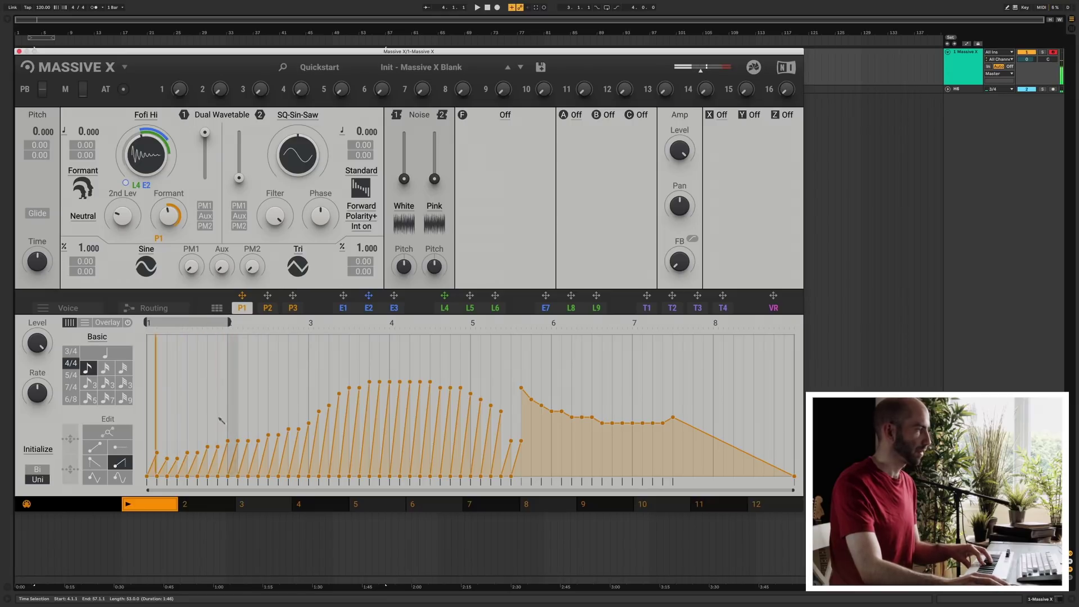
pyautogui.moveTo(157, 346); pyautogui.dragTo(198, 388)
pyautogui.click(105, 353)
pyautogui.click(120, 477)
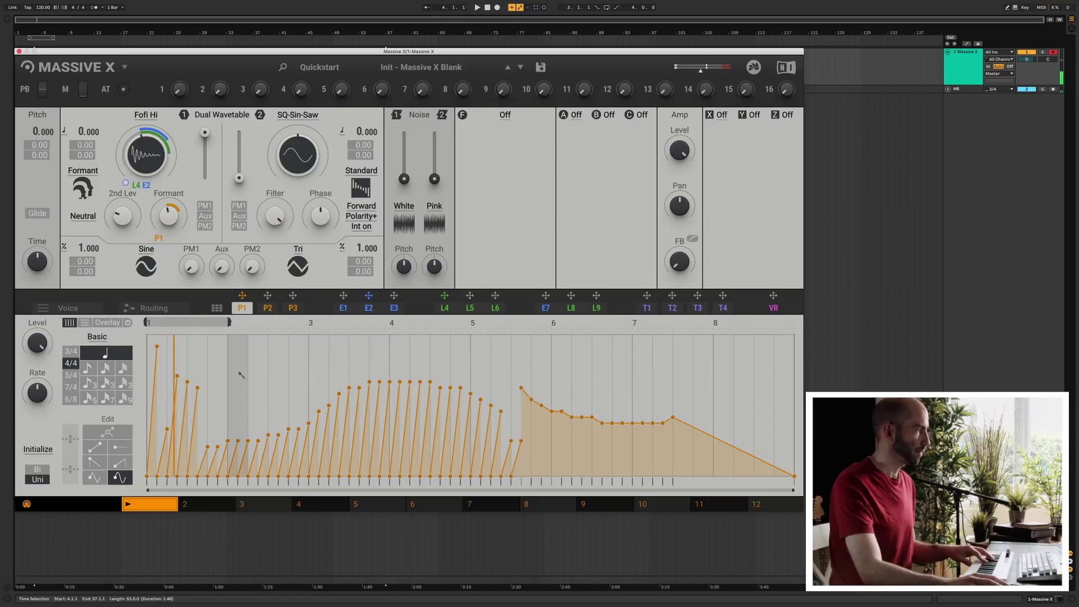
# - Load the Bit Crusher into insert slot A and bring its module up into the open area of the routing view
pyautogui.click(577, 115)
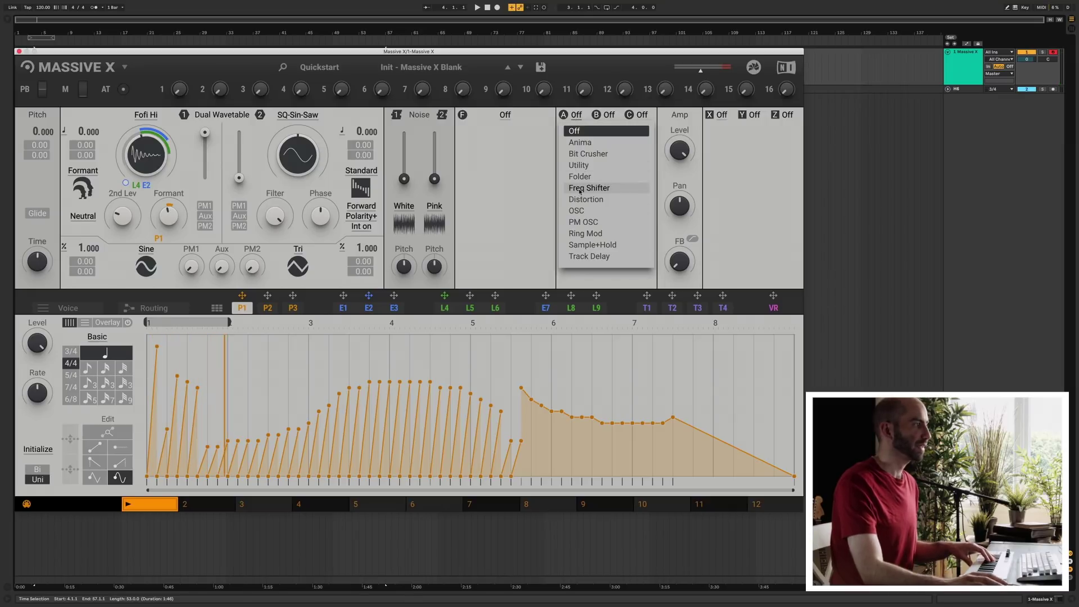
pyautogui.click(588, 155)
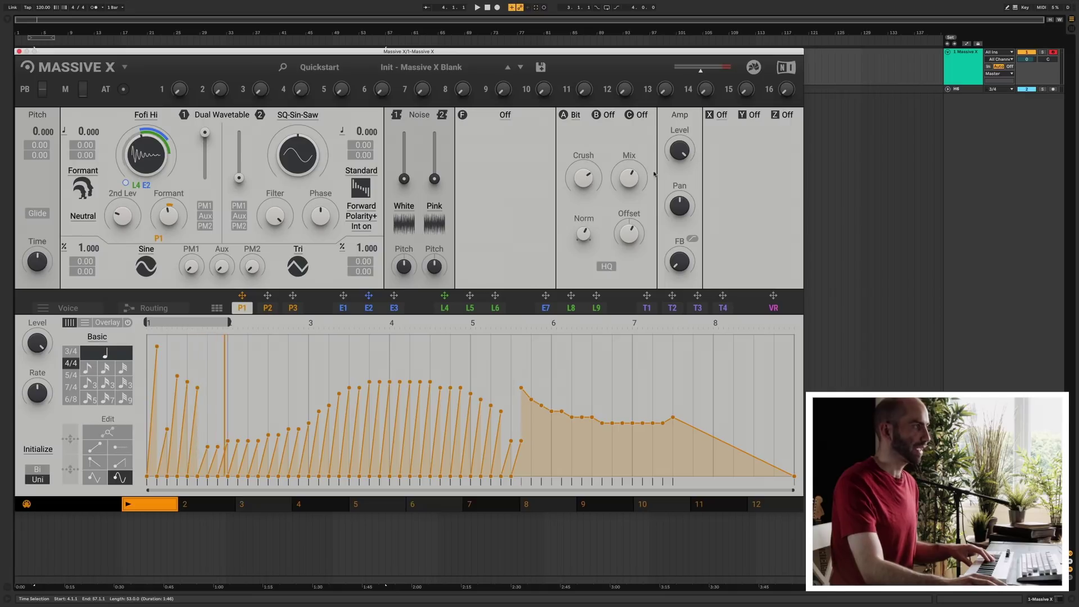
pyautogui.click(156, 311)
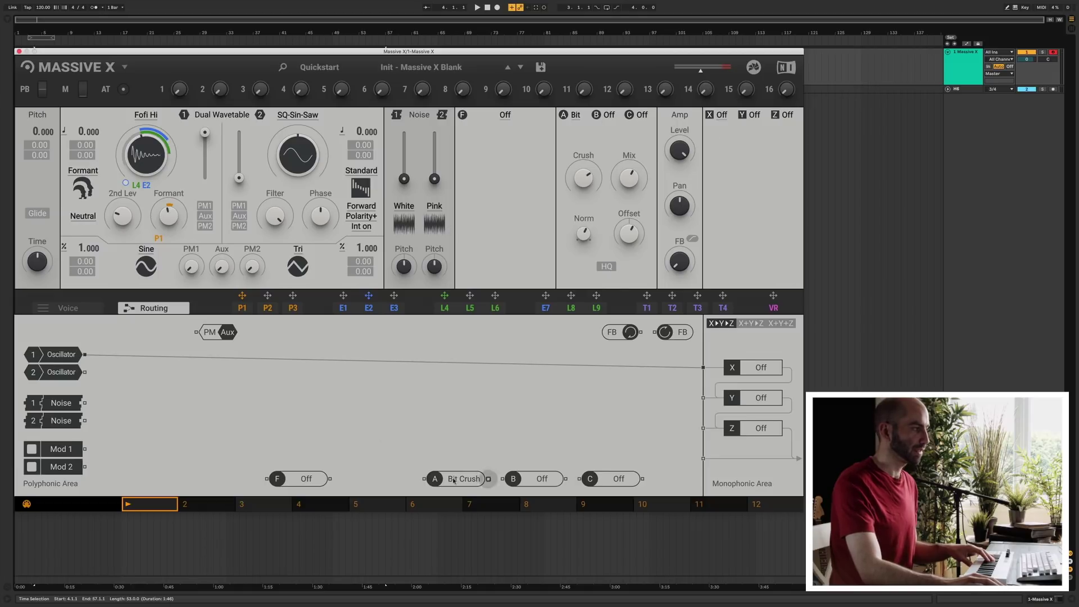
pyautogui.moveTo(444, 479); pyautogui.dragTo(302, 420)
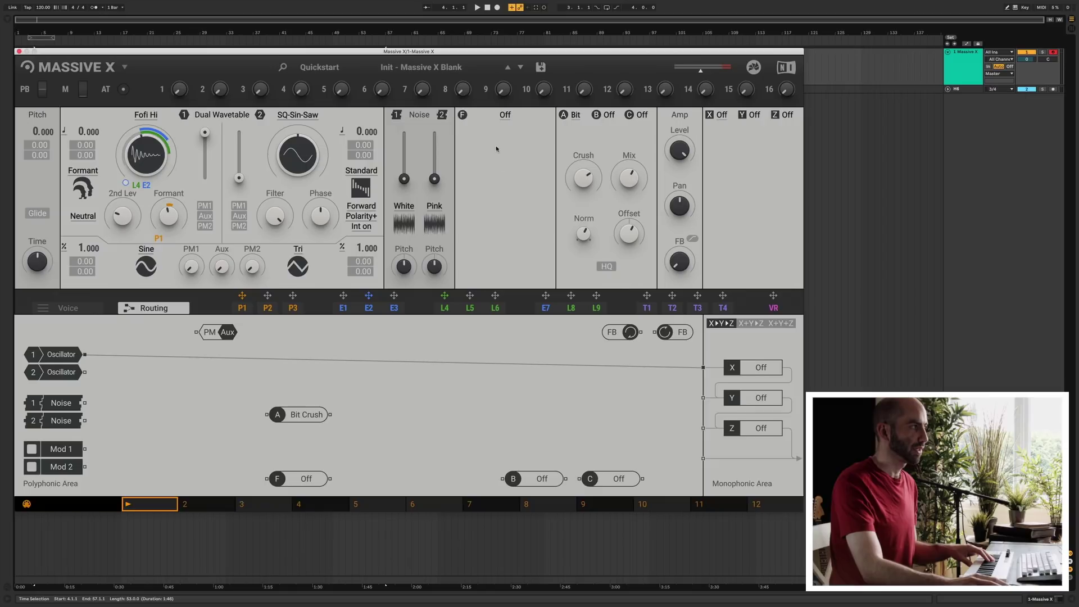
# - Try the Creak filter type in the filter slot and turn the filter back off
pyautogui.click(505, 117)
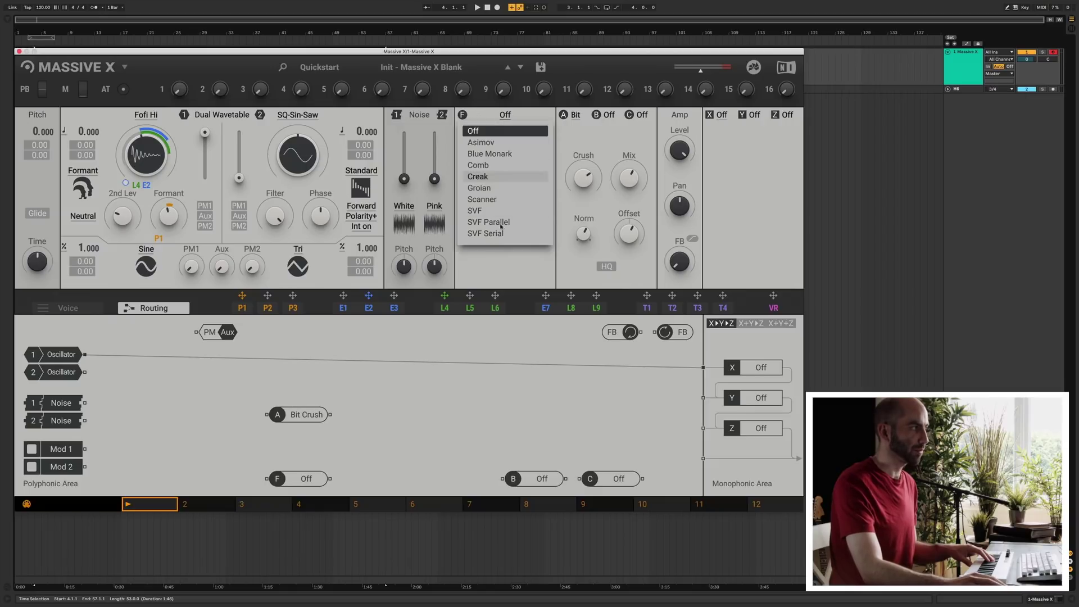
pyautogui.click(486, 178)
pyautogui.moveTo(296, 481); pyautogui.dragTo(278, 457)
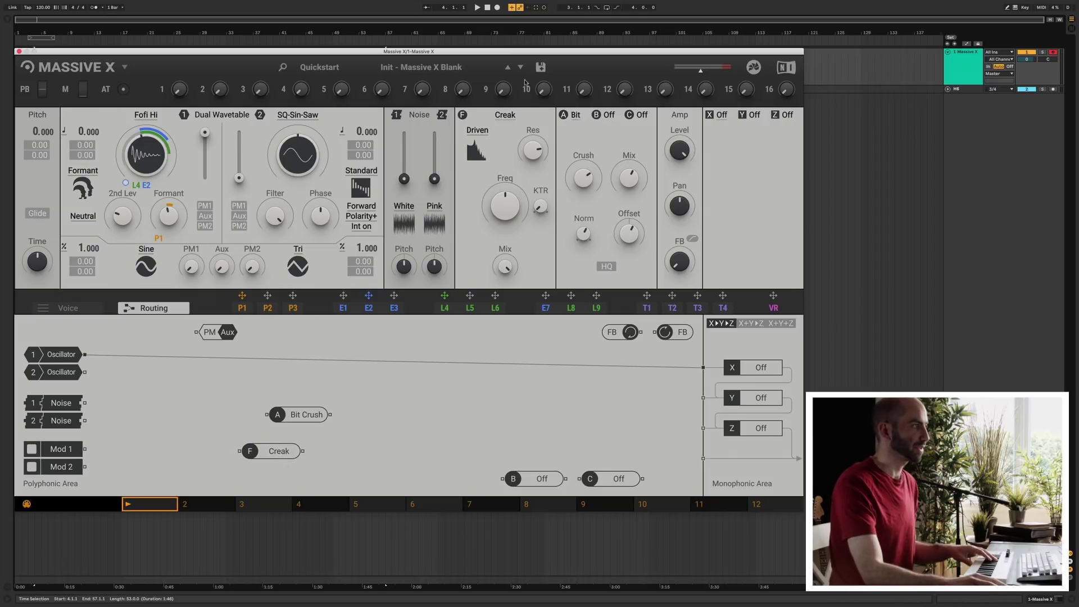
pyautogui.click(504, 115)
pyautogui.click(506, 132)
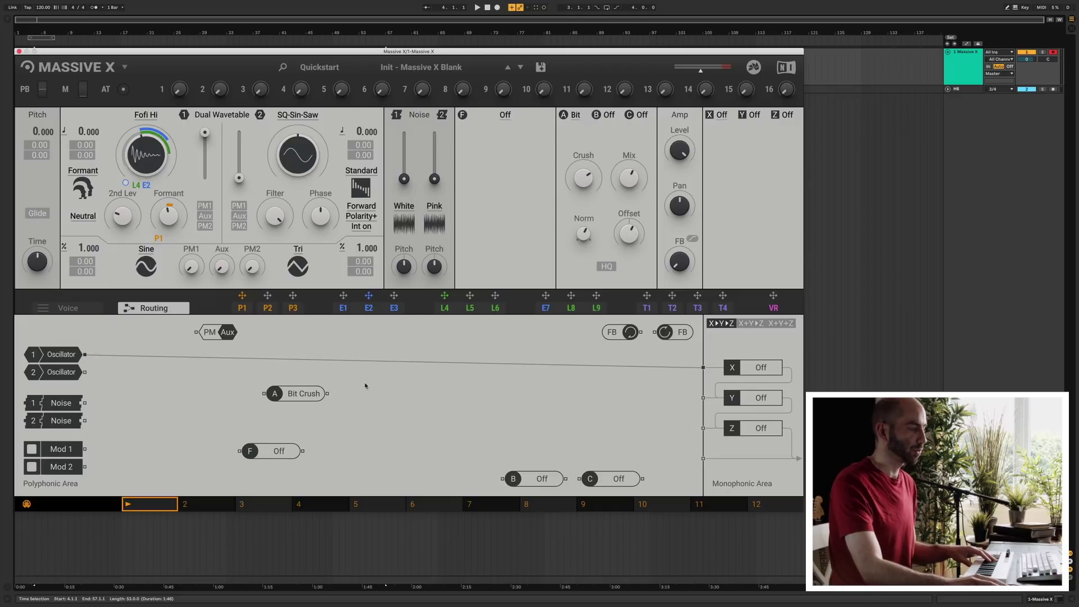
# - Reroute Oscillator 1 through the Bit Crush module into effect slot X, and lower the Bit Crusher's Crush and Mix amounts
pyautogui.doubleClick(371, 364)
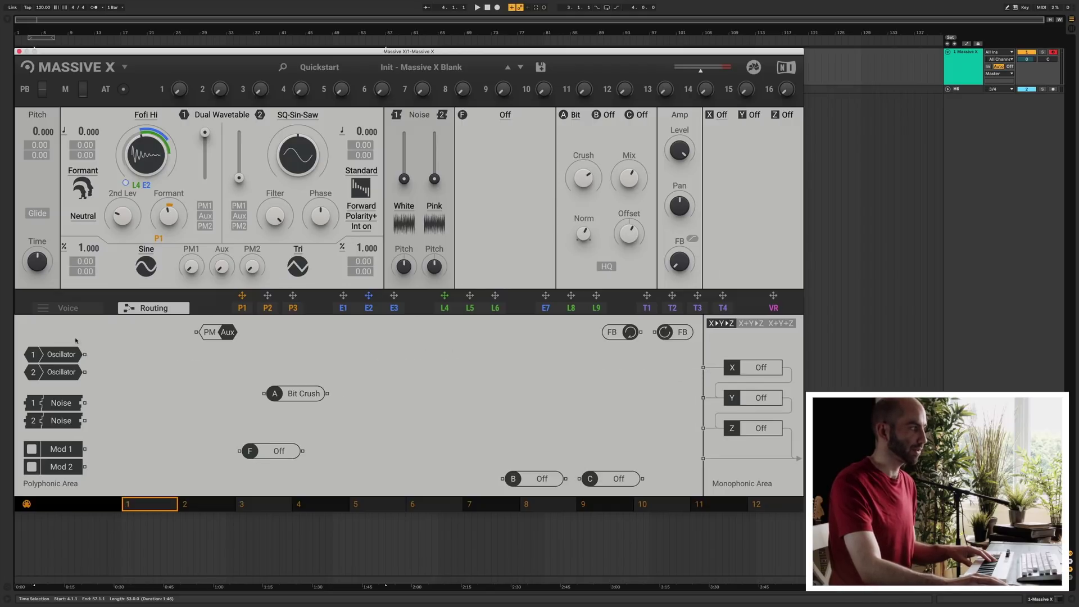
pyautogui.moveTo(295, 396); pyautogui.dragTo(183, 359)
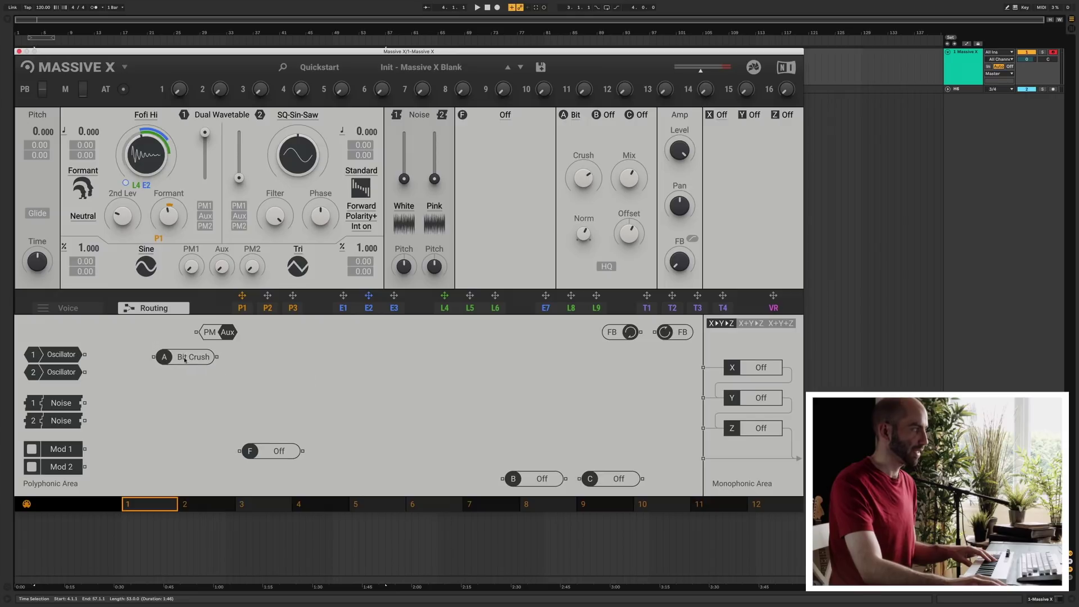
pyautogui.moveTo(85, 354); pyautogui.dragTo(153, 357)
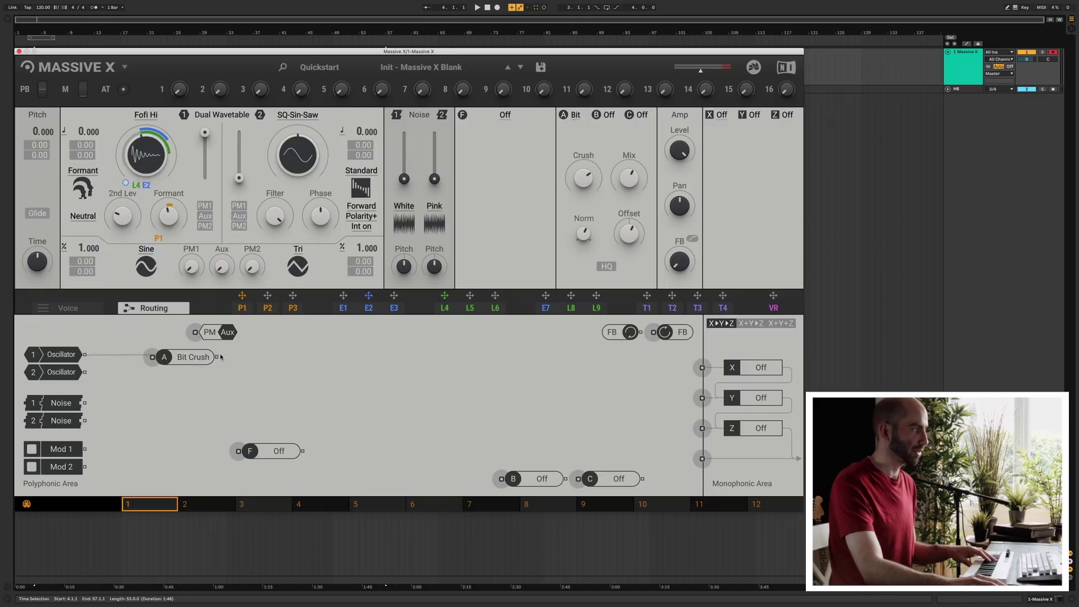
pyautogui.moveTo(217, 357); pyautogui.dragTo(702, 367)
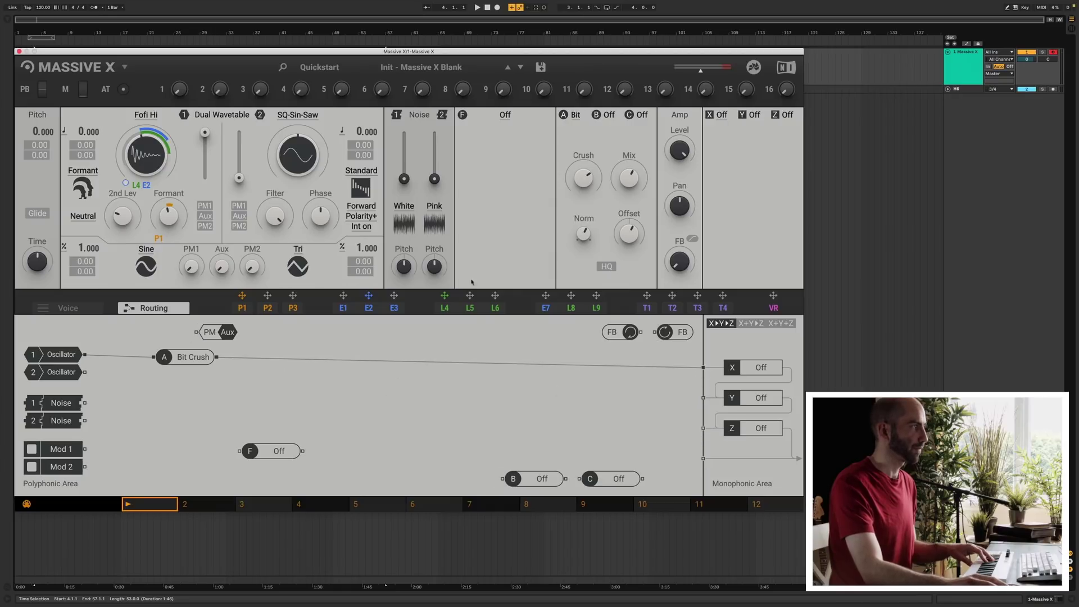
pyautogui.moveTo(585, 186)
pyautogui.mouseDown()
pyautogui.moveTo(588, 194)
pyautogui.moveTo(591, 179)
pyautogui.mouseUp()
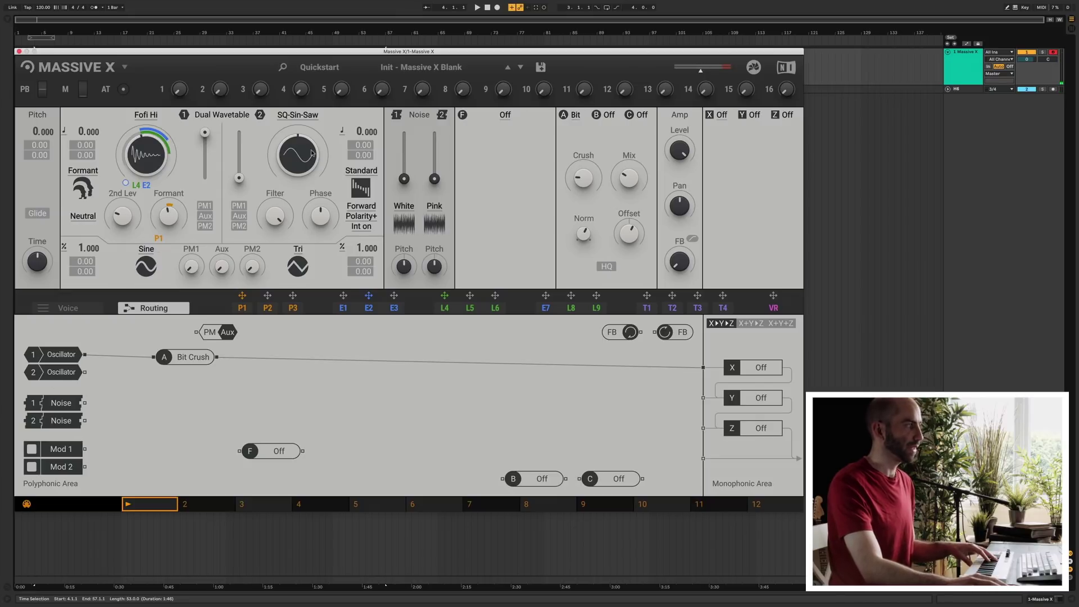
# - Route Oscillator 2 directly into effect slot X and raise its level
pyautogui.moveTo(86, 374); pyautogui.dragTo(703, 368)
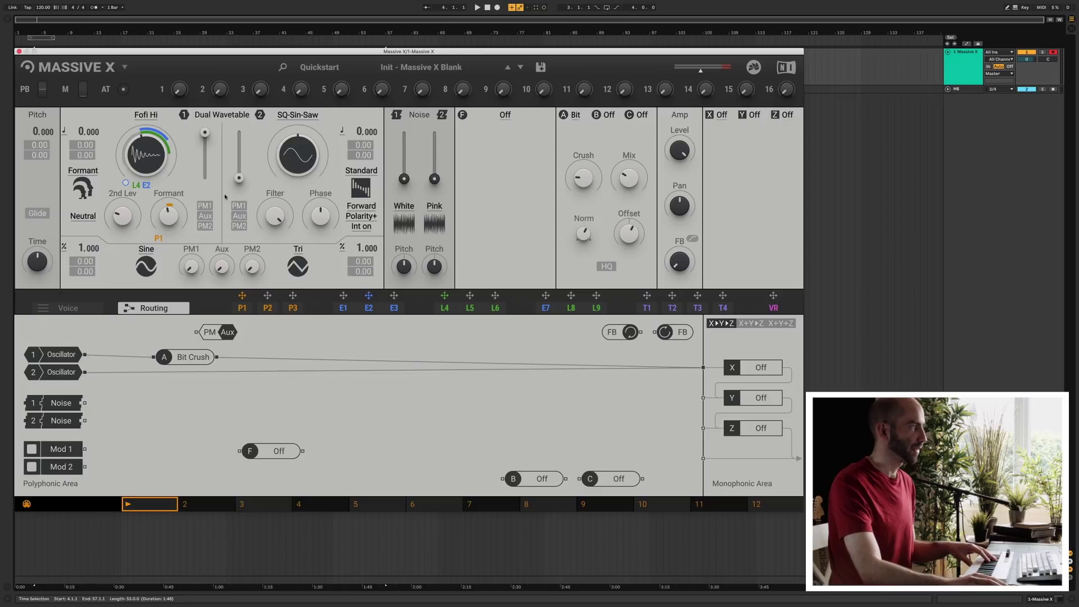
pyautogui.moveTo(239, 178); pyautogui.dragTo(239, 142)
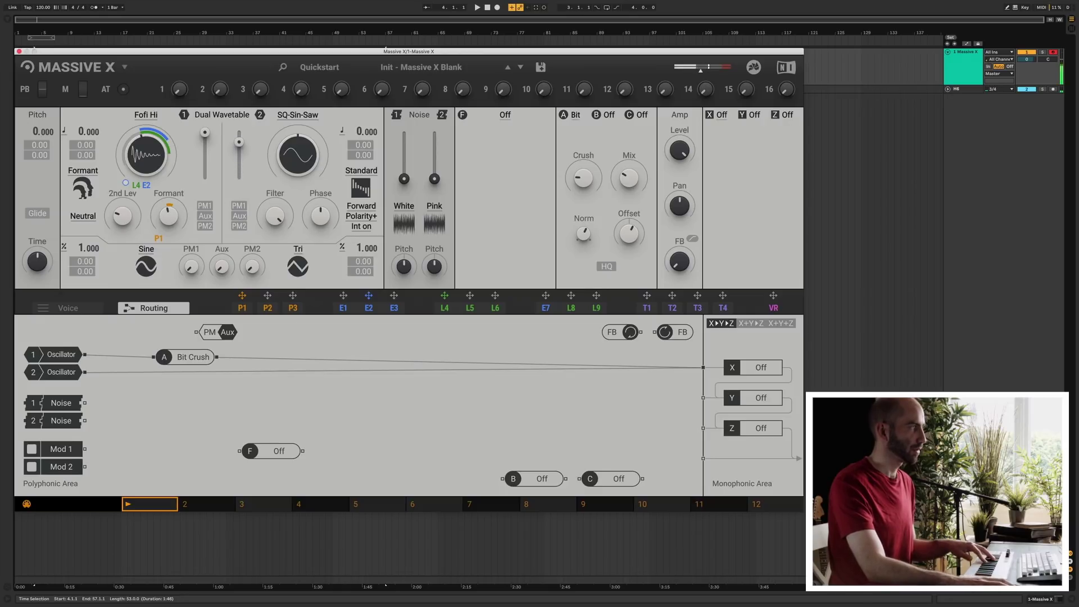
# - Audition Monster wavetables on Oscillator 2, settle on Dirty Vowel, and modulate its wavetable position with LFO L6
pyautogui.click(298, 114)
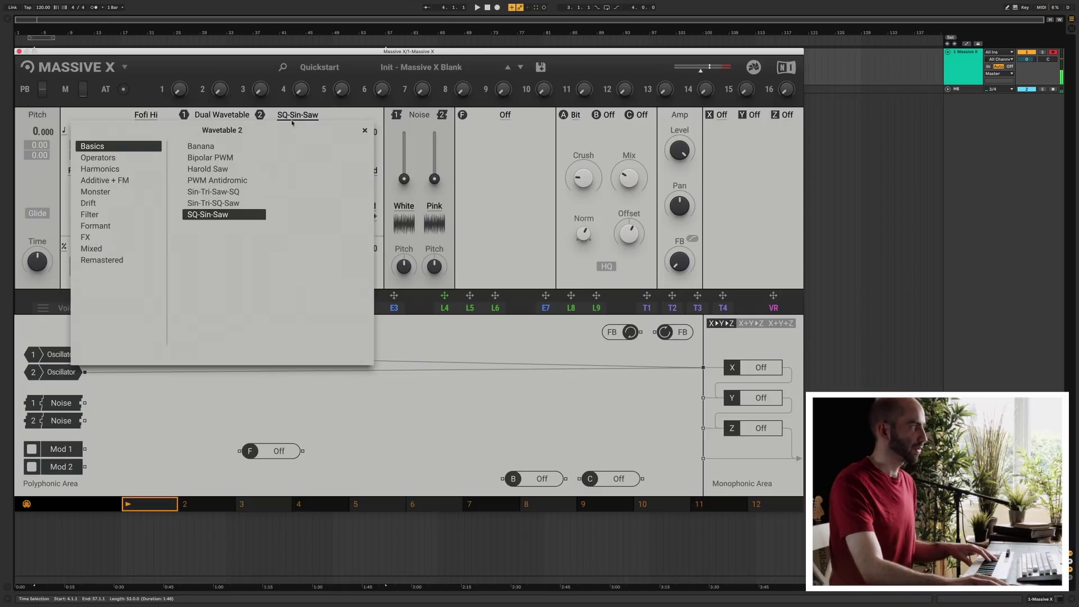
pyautogui.click(96, 248)
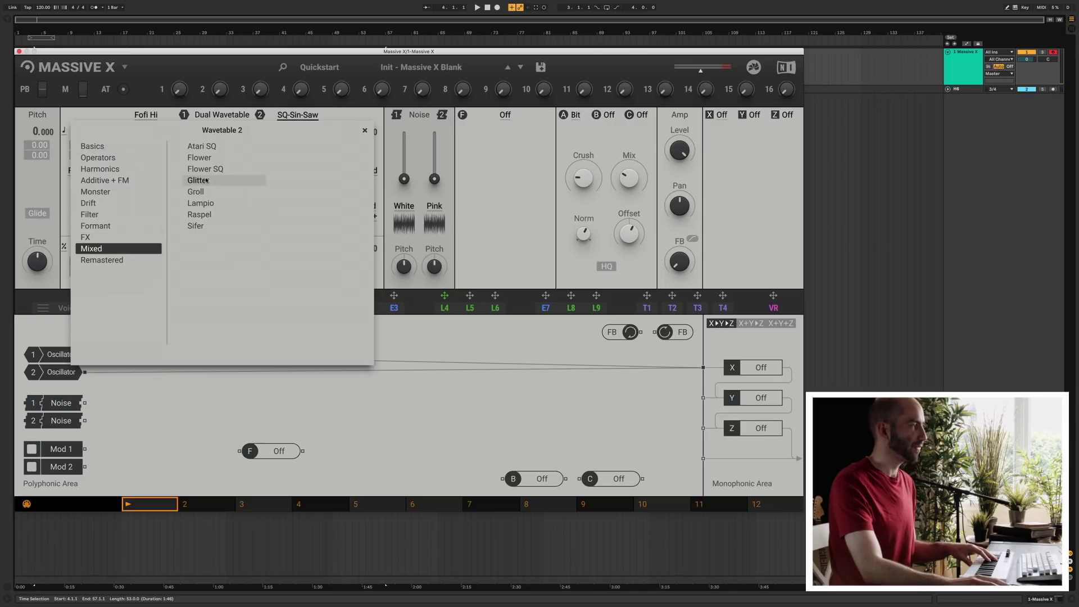
pyautogui.click(101, 192)
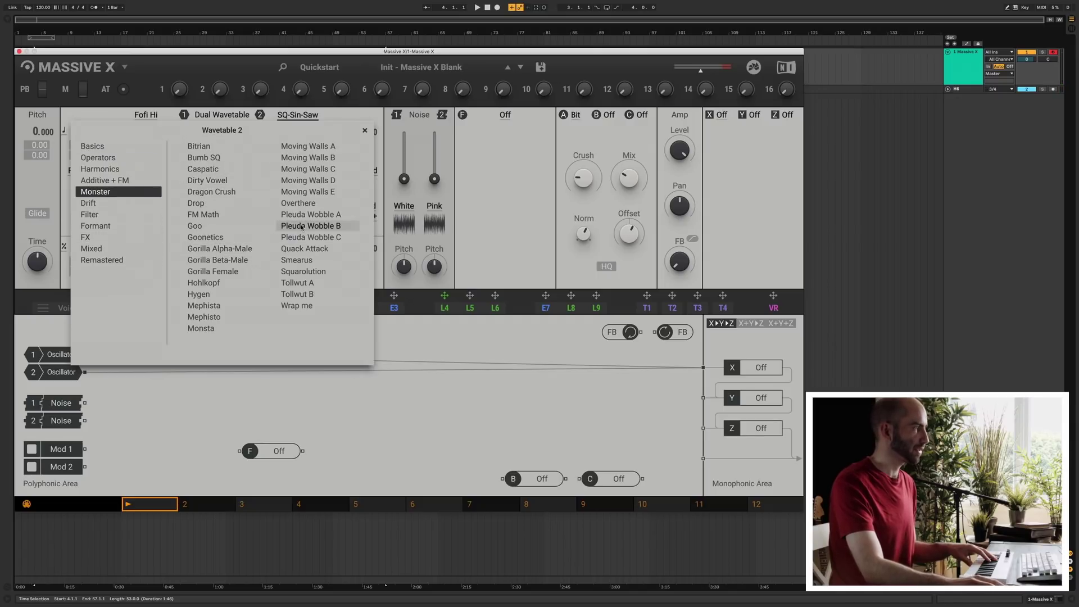
pyautogui.click(306, 215)
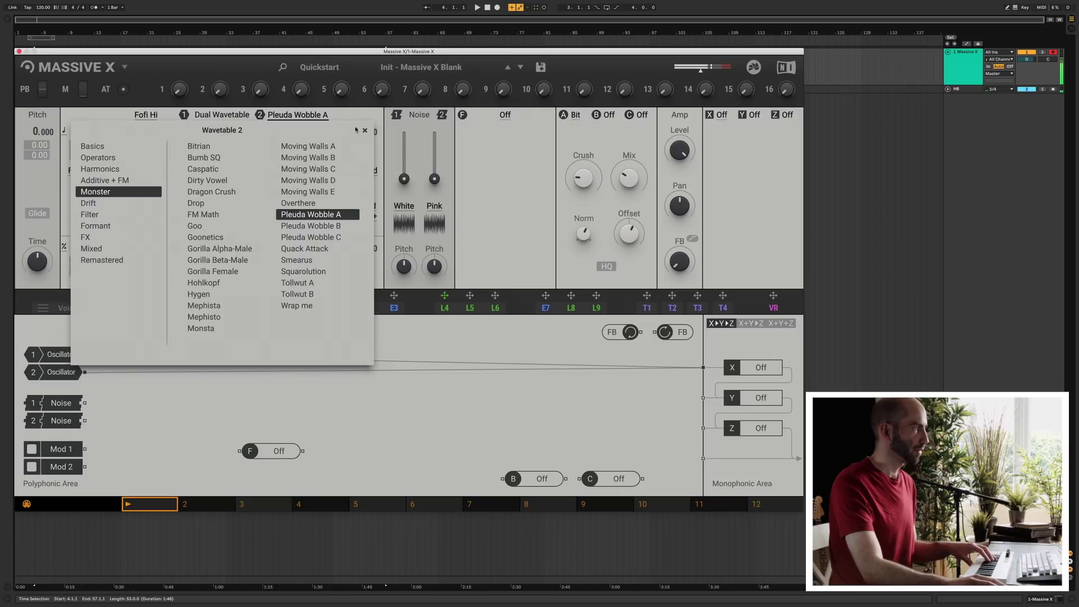
pyautogui.click(308, 169)
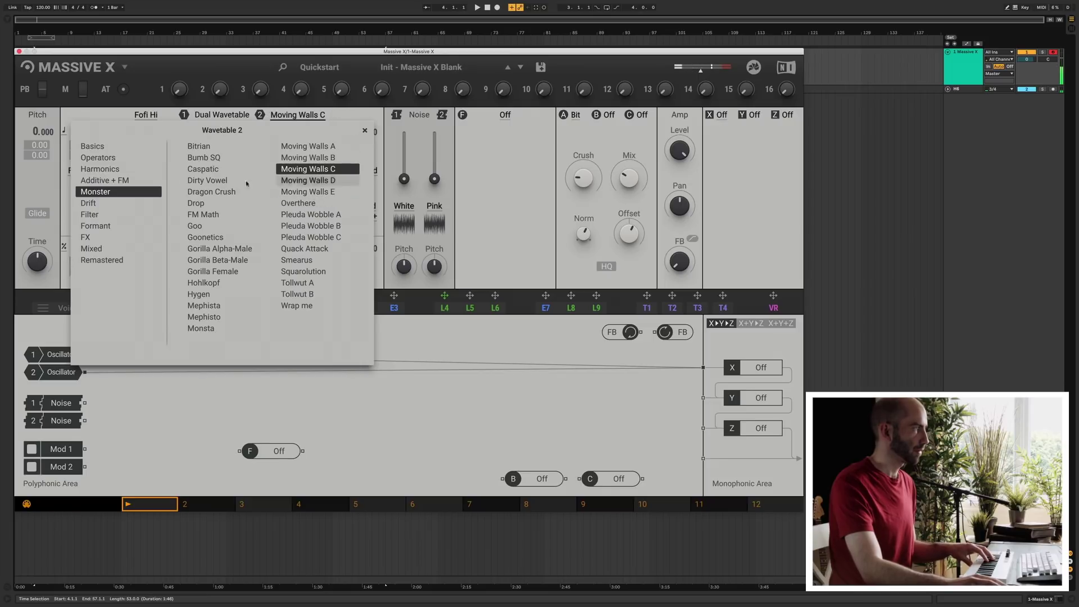
pyautogui.click(223, 181)
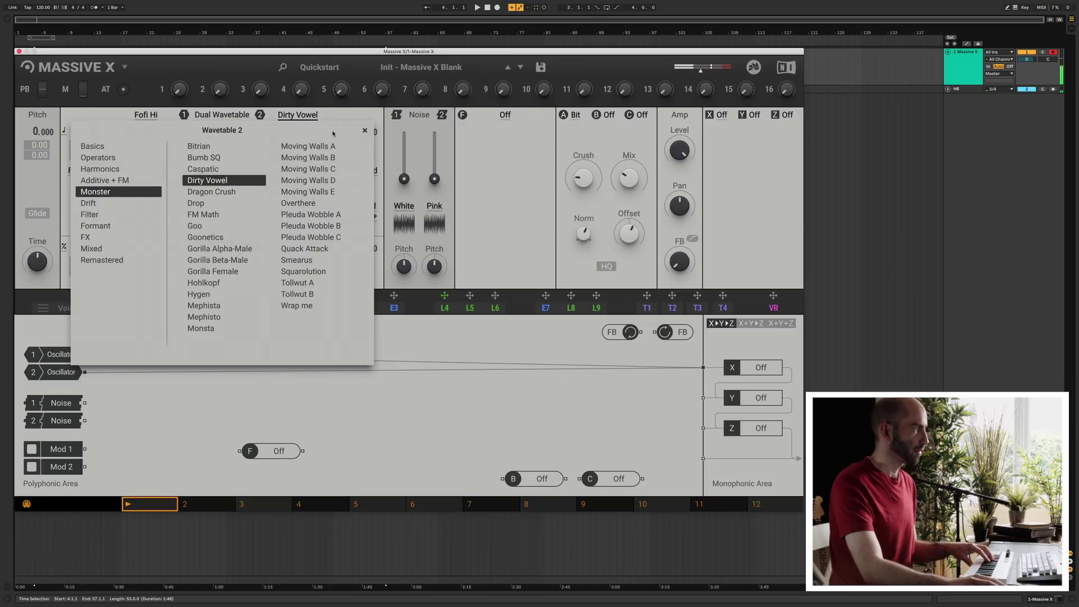
pyautogui.click(365, 130)
pyautogui.click(495, 308)
pyautogui.moveTo(495, 296); pyautogui.dragTo(288, 169)
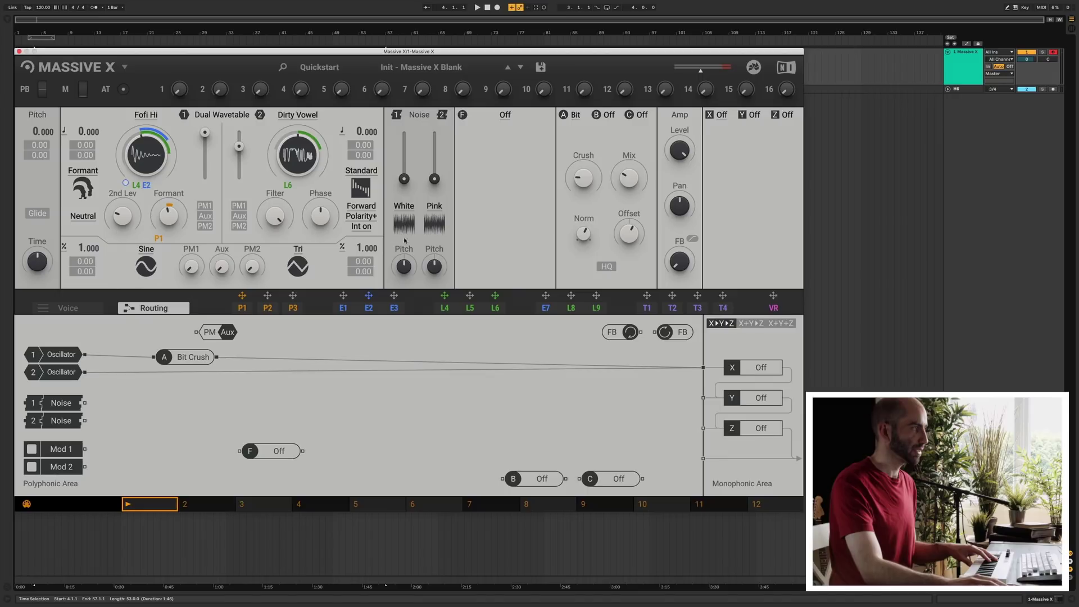
pyautogui.click(405, 212)
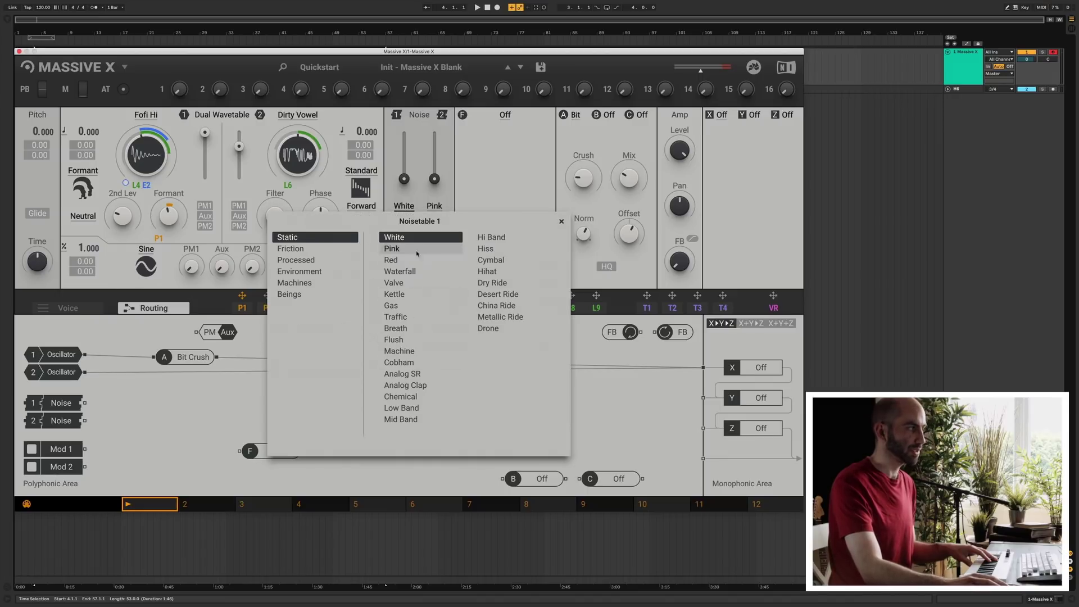
pyautogui.click(308, 271)
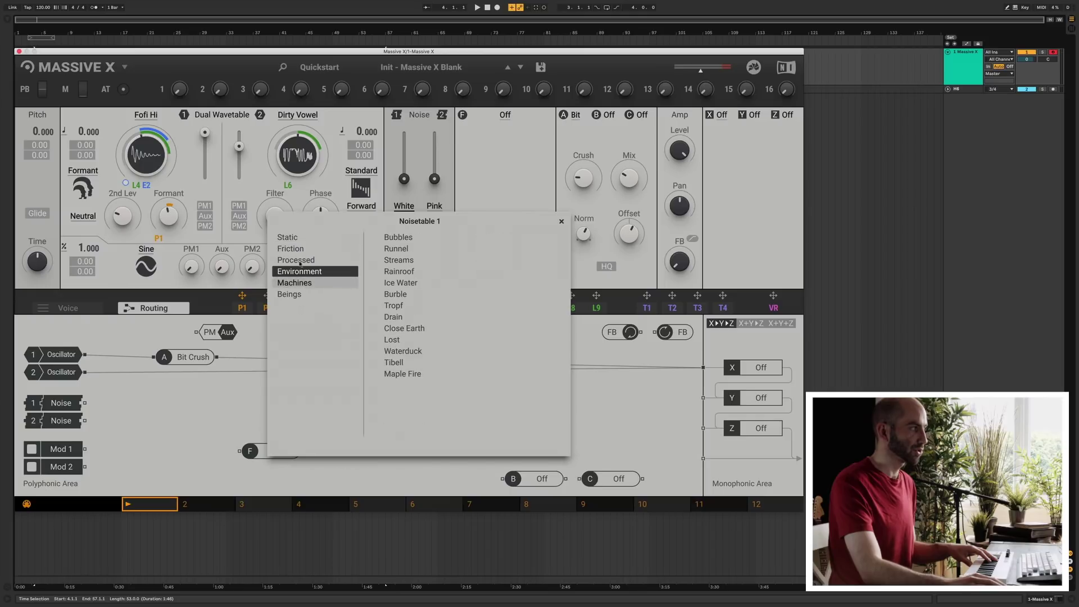
pyautogui.click(493, 192)
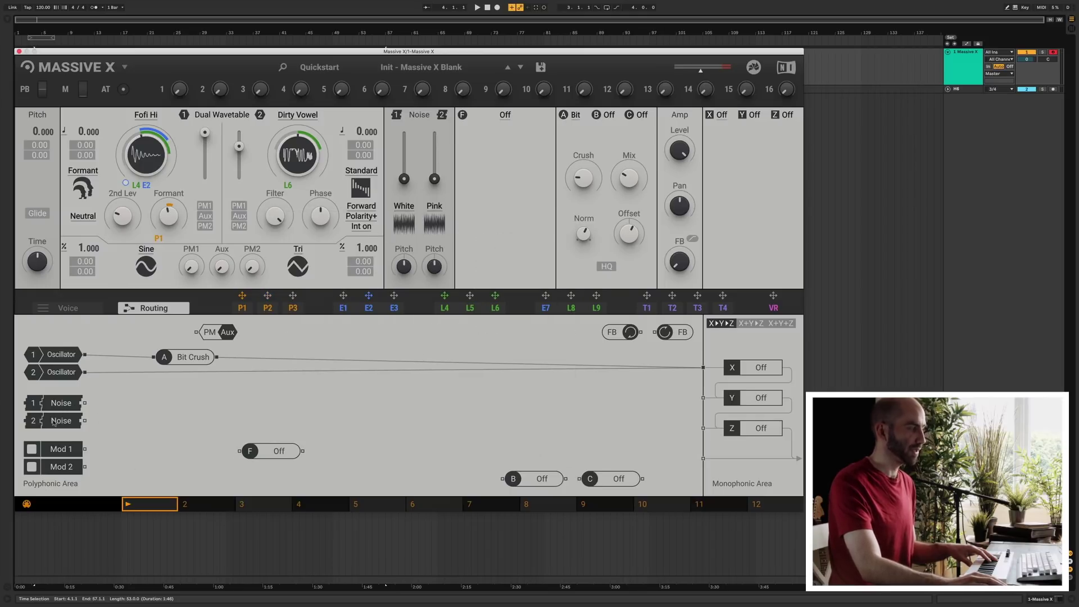
# - Route Noise 1 into effect slot X and raise its level to maximum
pyautogui.moveTo(85, 403); pyautogui.dragTo(703, 368)
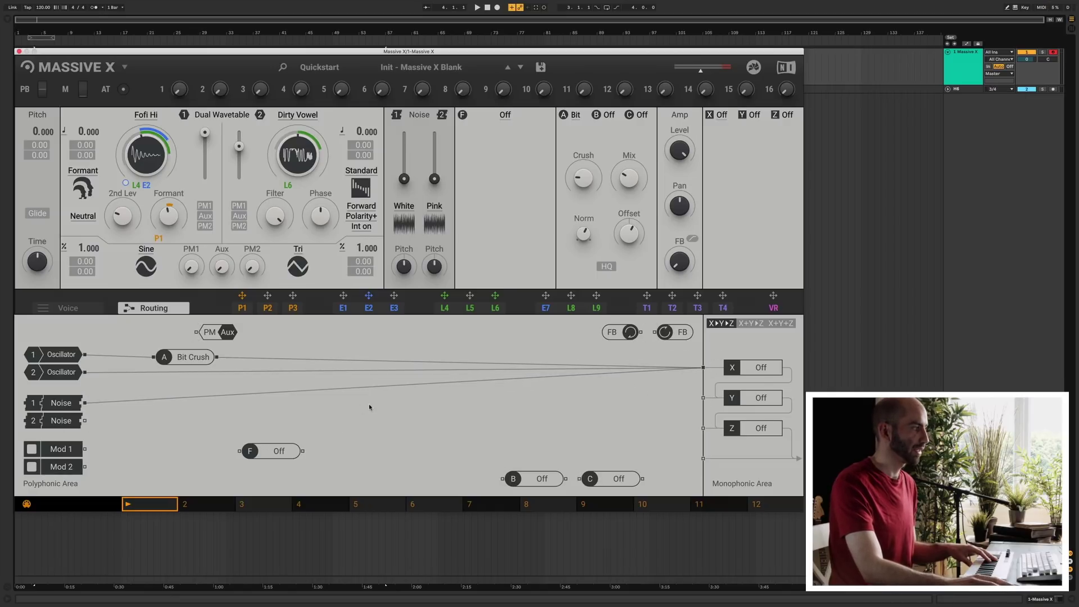
pyautogui.moveTo(405, 181); pyautogui.dragTo(404, 134)
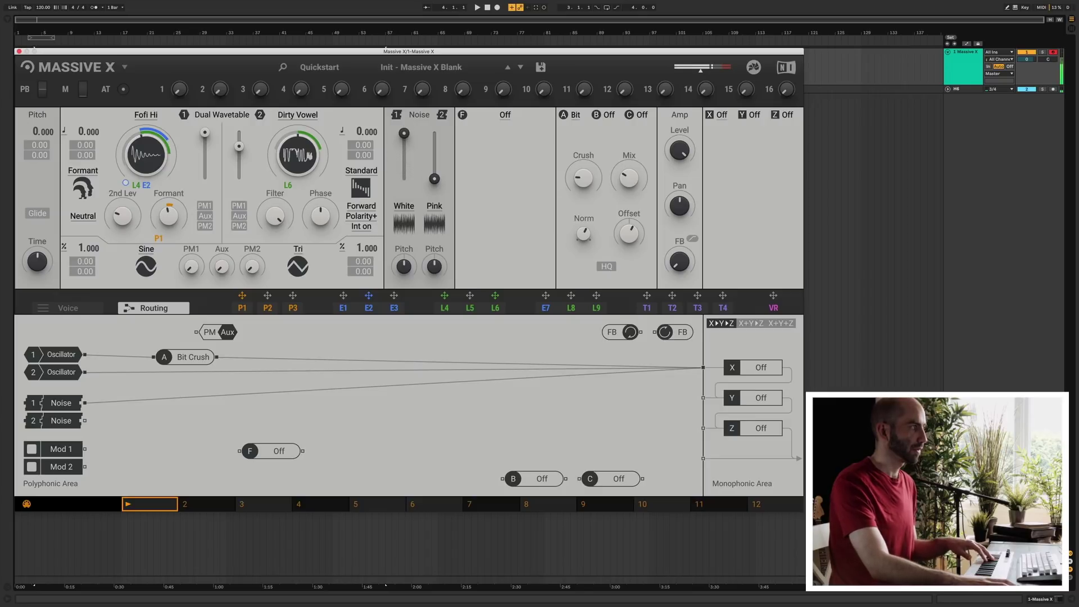
# - Audition Processed and Environment noisetables on Noise 1, and settle on Rainroof
pyautogui.click(404, 205)
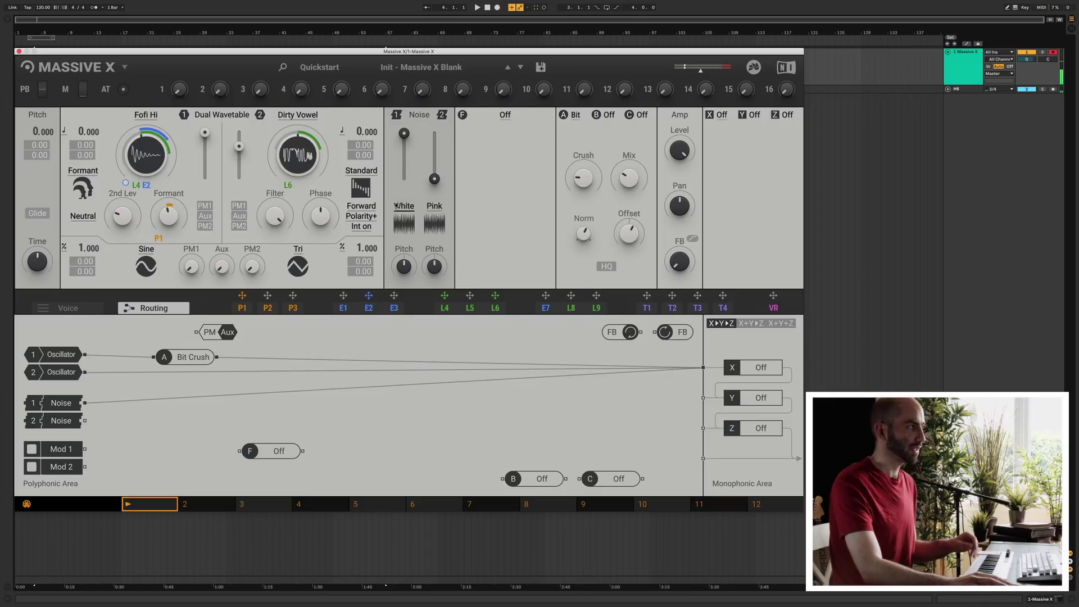
pyautogui.click(404, 224)
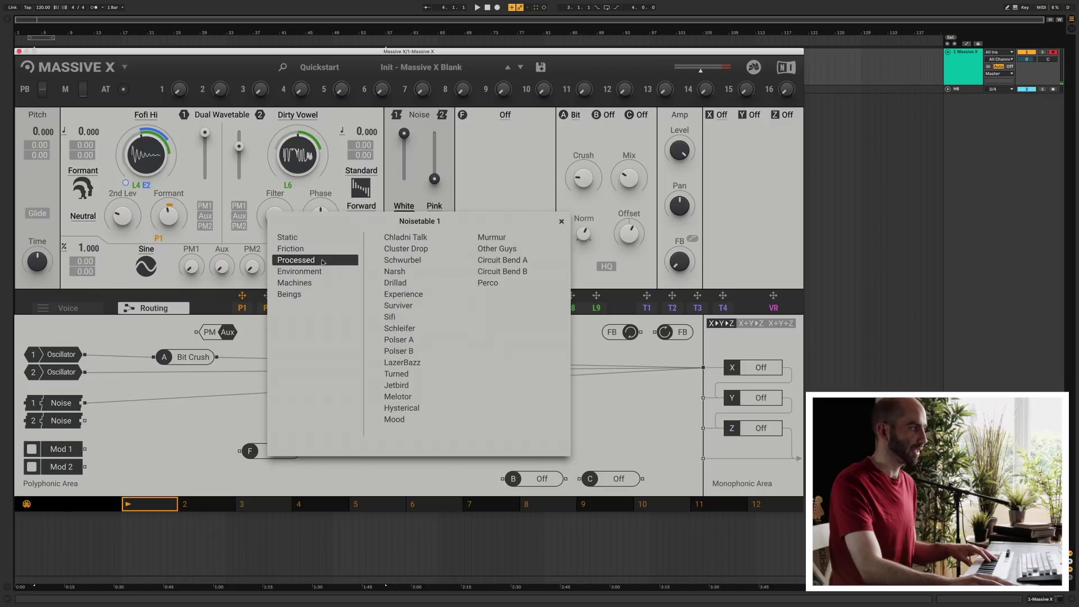
pyautogui.click(399, 283)
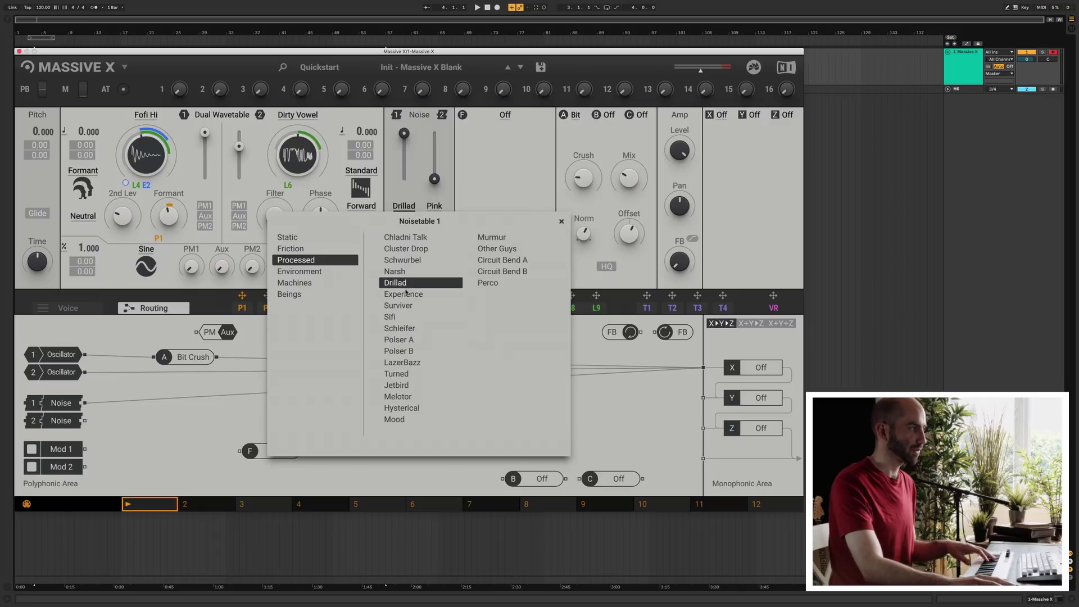
pyautogui.click(414, 340)
pyautogui.click(315, 272)
pyautogui.click(390, 272)
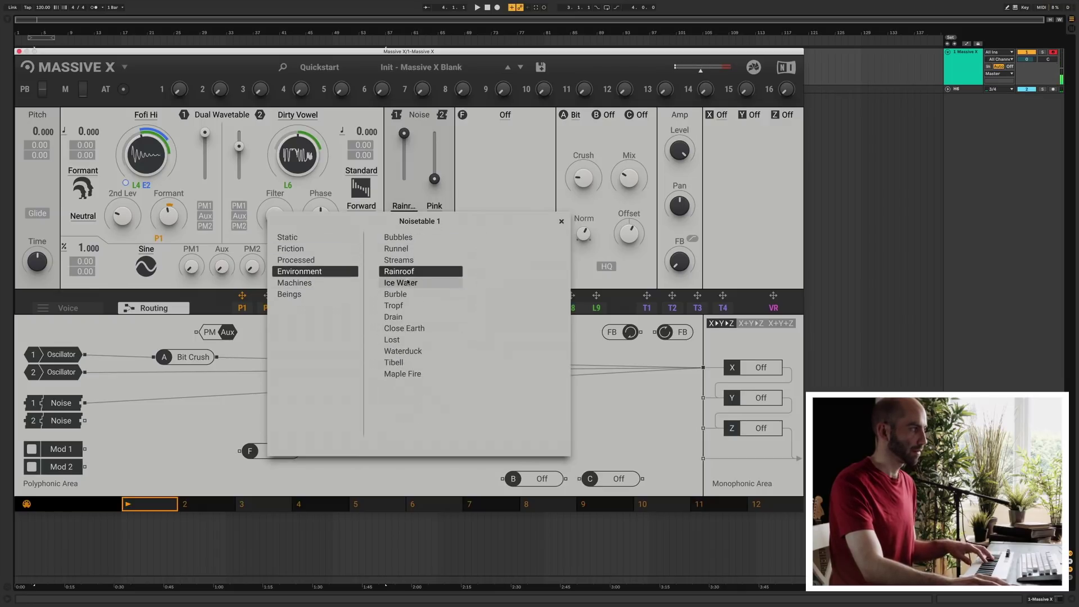
pyautogui.click(411, 318)
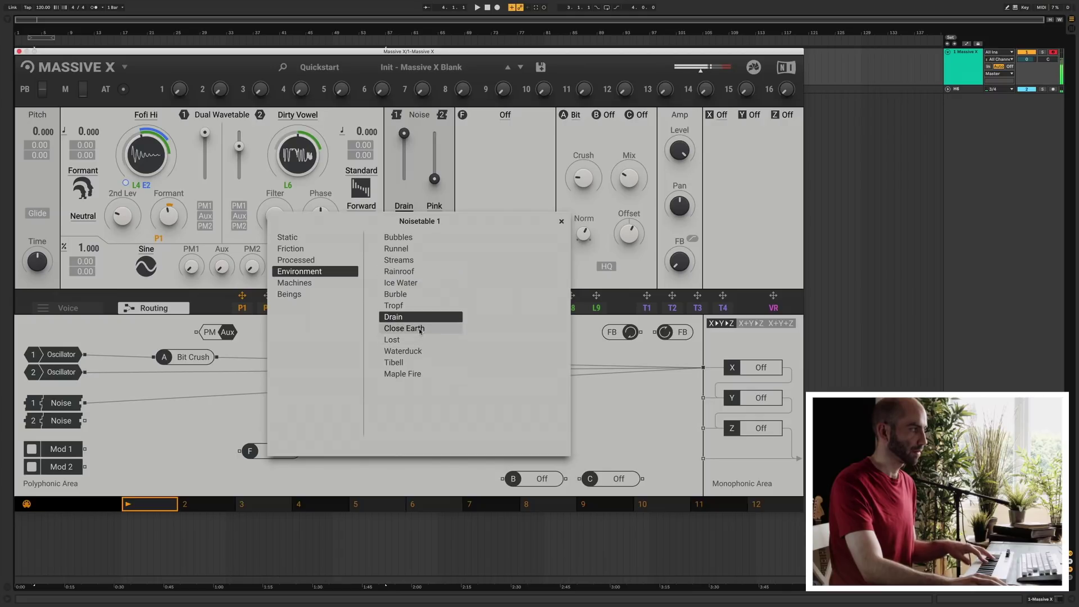
pyautogui.click(412, 328)
pyautogui.click(416, 351)
pyautogui.click(401, 260)
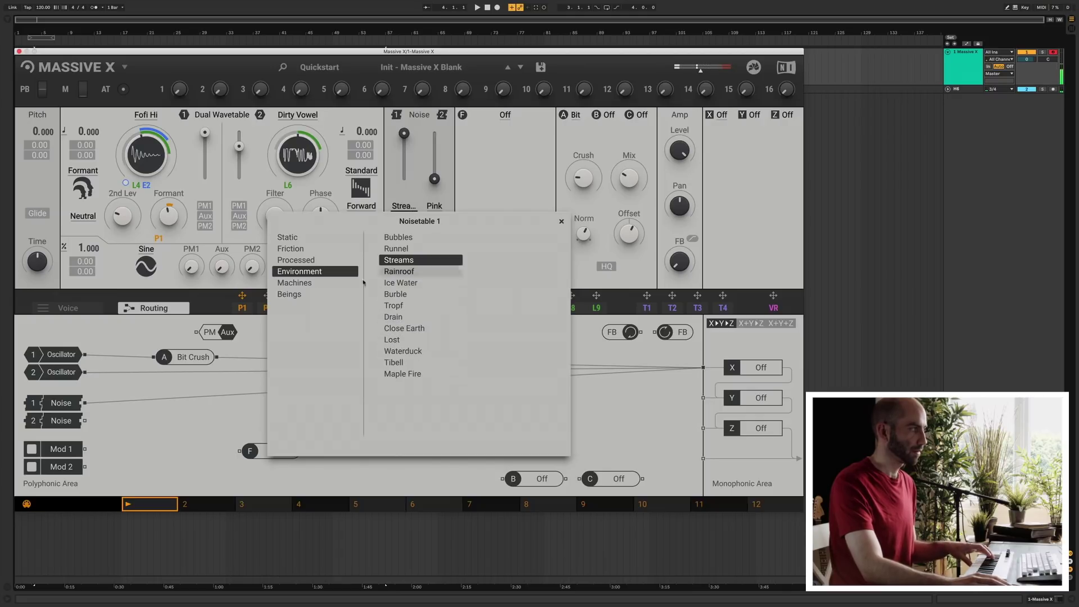
pyautogui.click(412, 272)
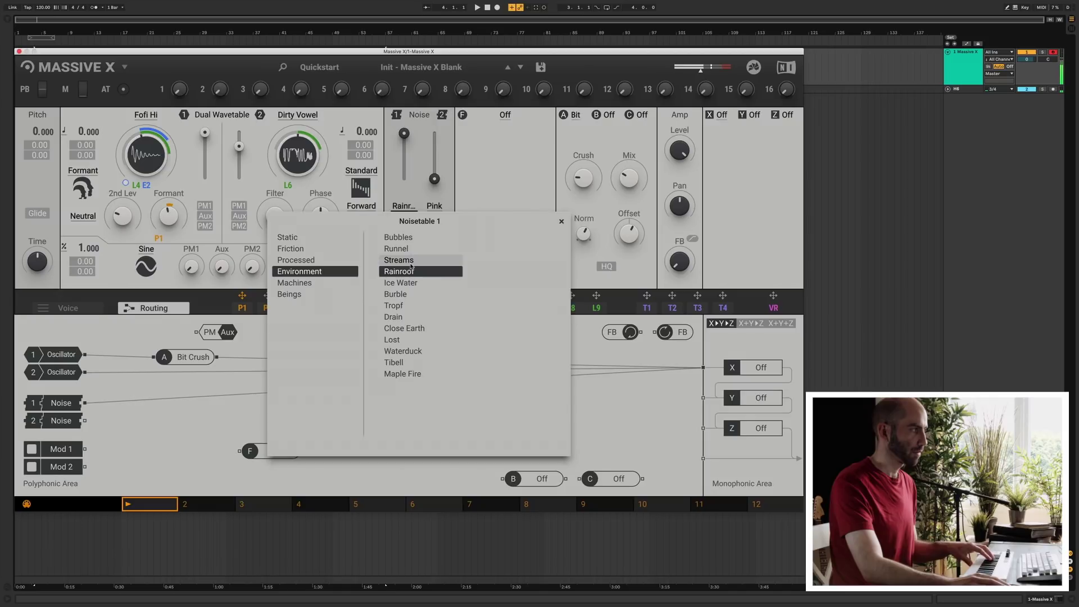
pyautogui.click(616, 409)
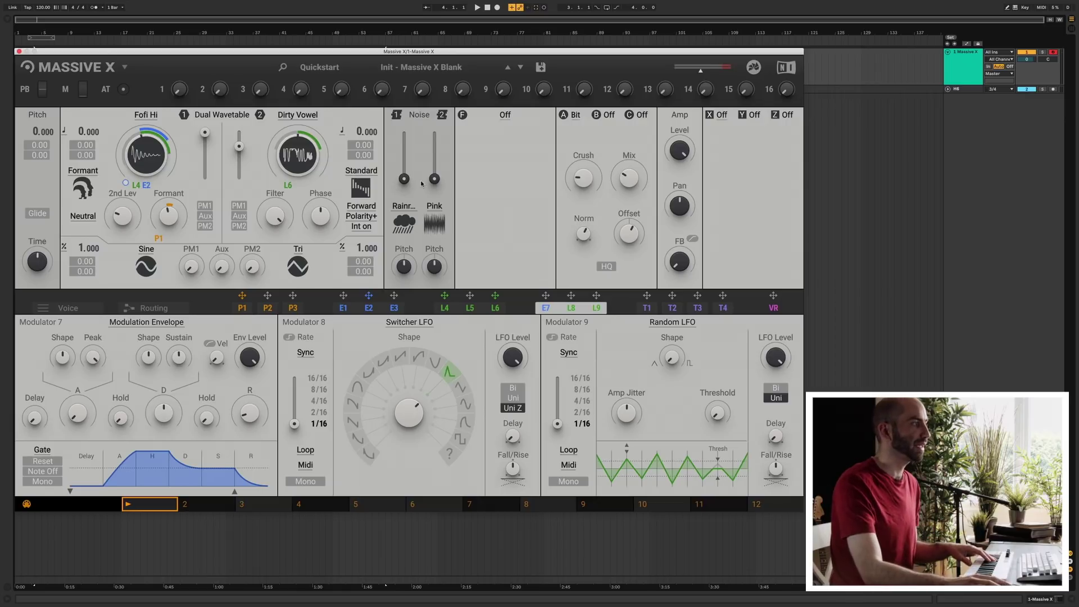
# - Turn the Noise 1 level down to minimum and modulate it with the Modulation Envelope E7
pyautogui.moveTo(405, 181)
pyautogui.mouseDown()
pyautogui.moveTo(404, 146)
pyautogui.moveTo(404, 179)
pyautogui.mouseUp()
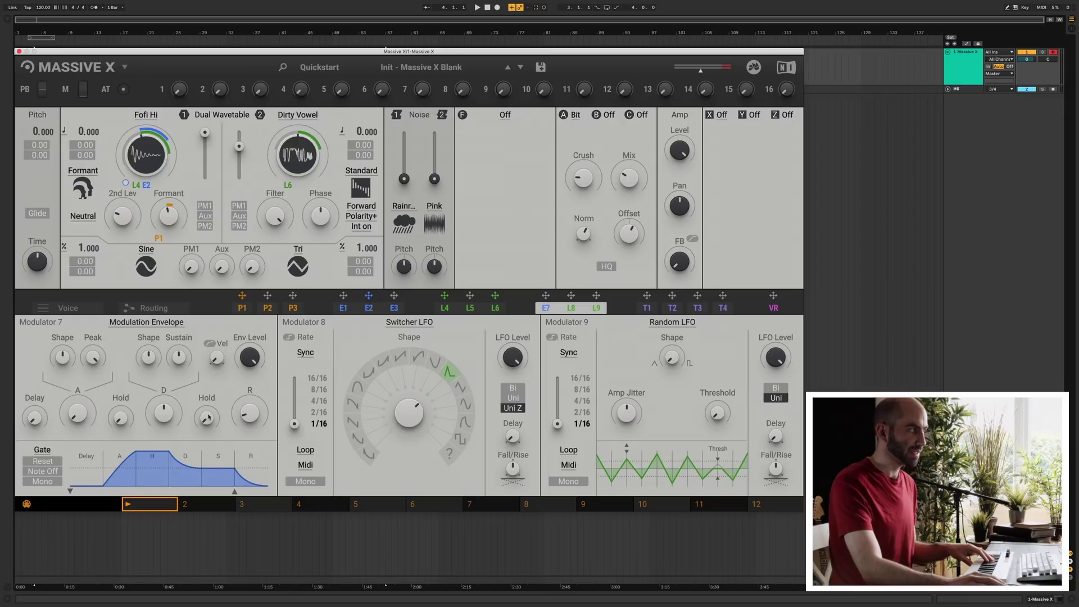
pyautogui.click(160, 331)
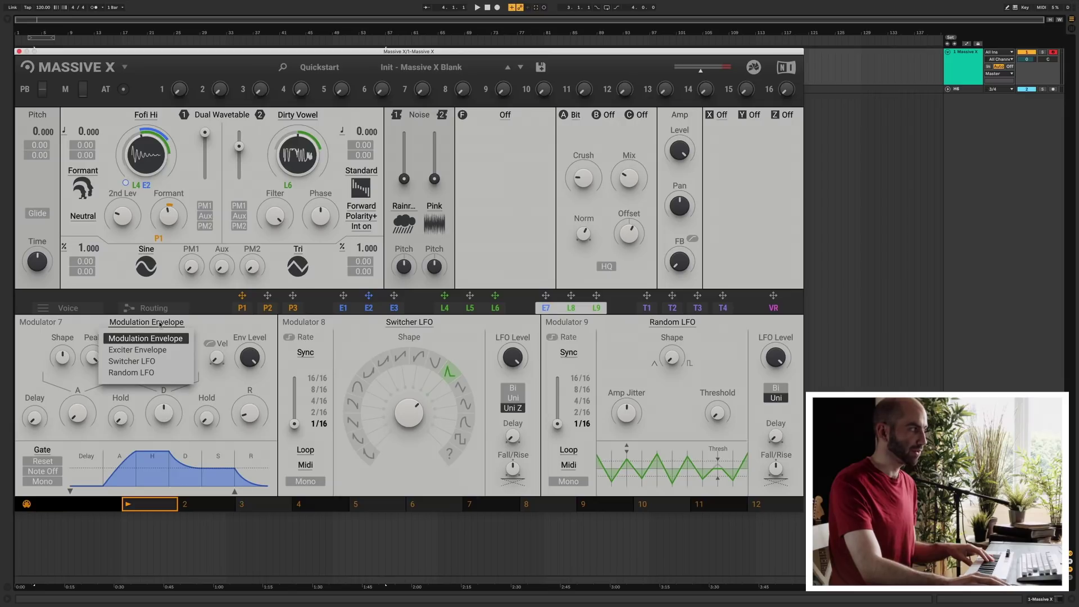
pyautogui.click(198, 321)
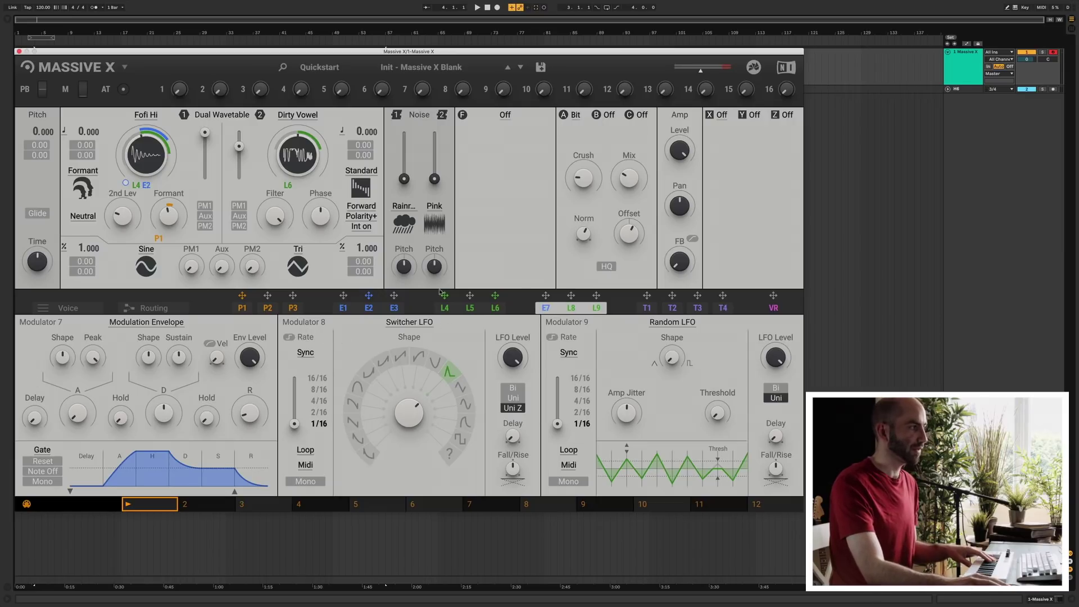
pyautogui.moveTo(546, 296); pyautogui.dragTo(405, 190)
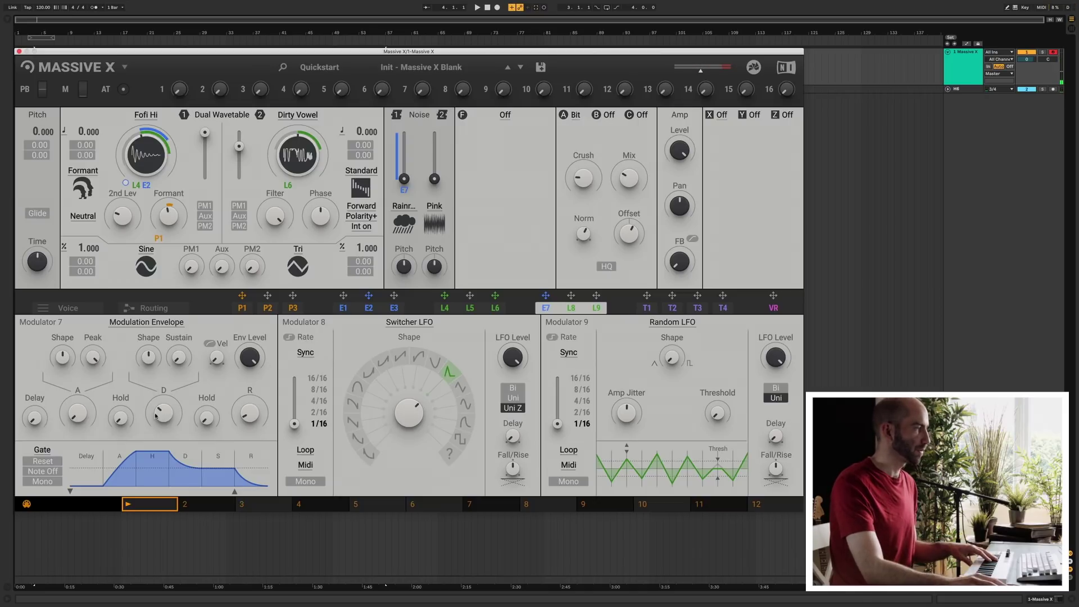
# - Load the Groian filter and route Oscillator 2 through it into effect slot X
pyautogui.click(147, 308)
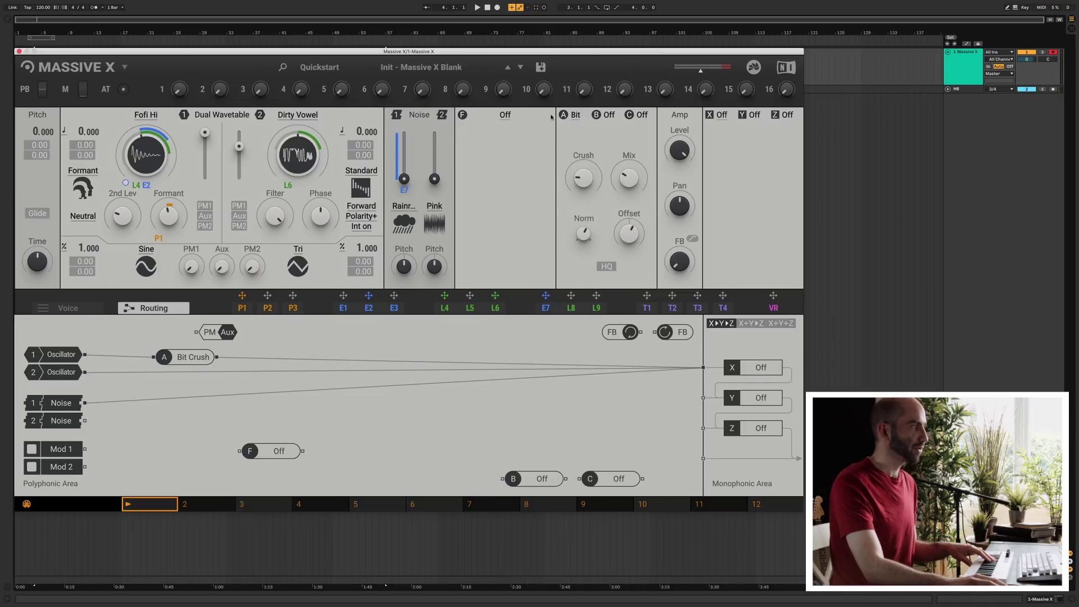
pyautogui.click(505, 118)
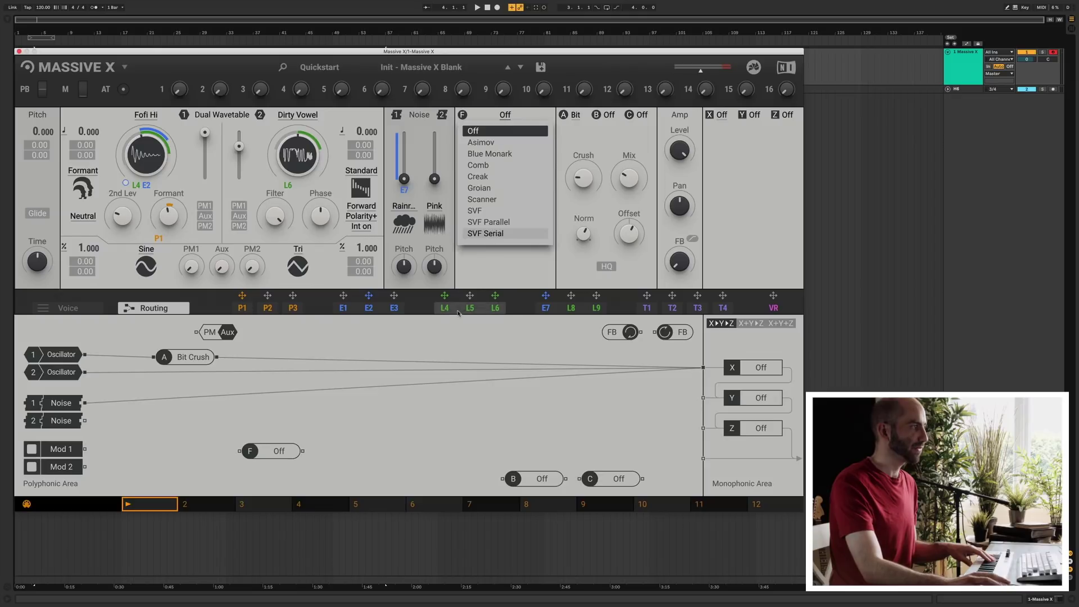
pyautogui.click(483, 188)
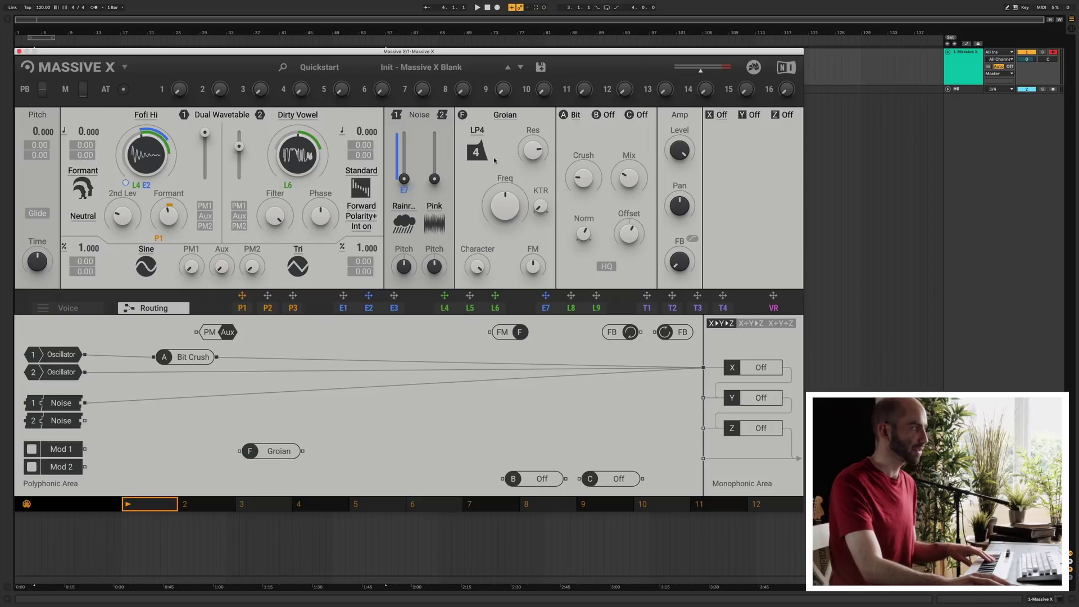
pyautogui.moveTo(275, 455); pyautogui.dragTo(278, 422)
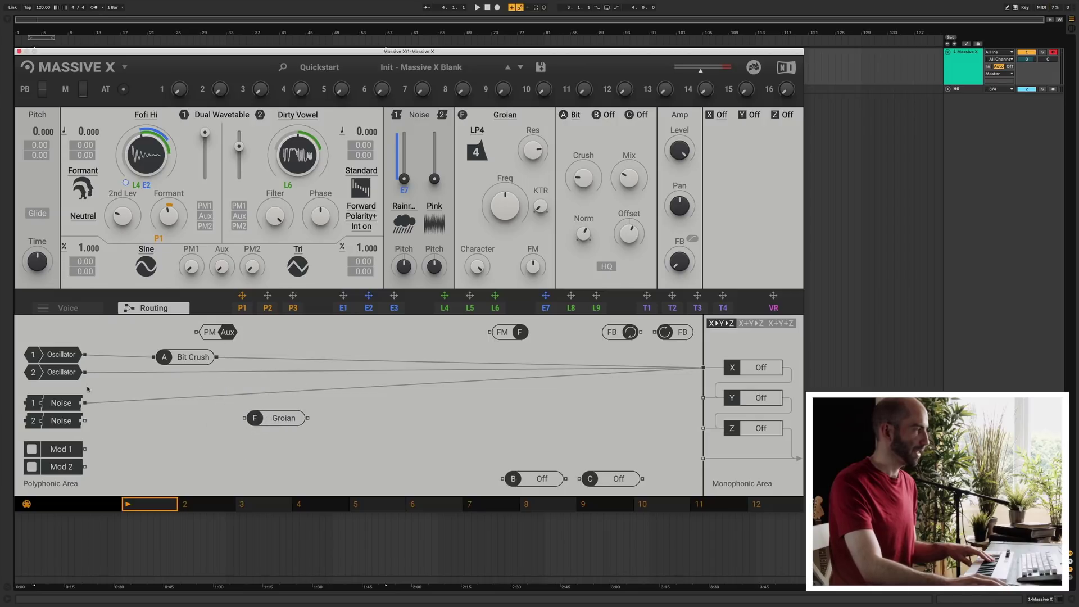
pyautogui.moveTo(85, 372); pyautogui.dragTo(243, 418)
pyautogui.moveTo(309, 417); pyautogui.dragTo(703, 368)
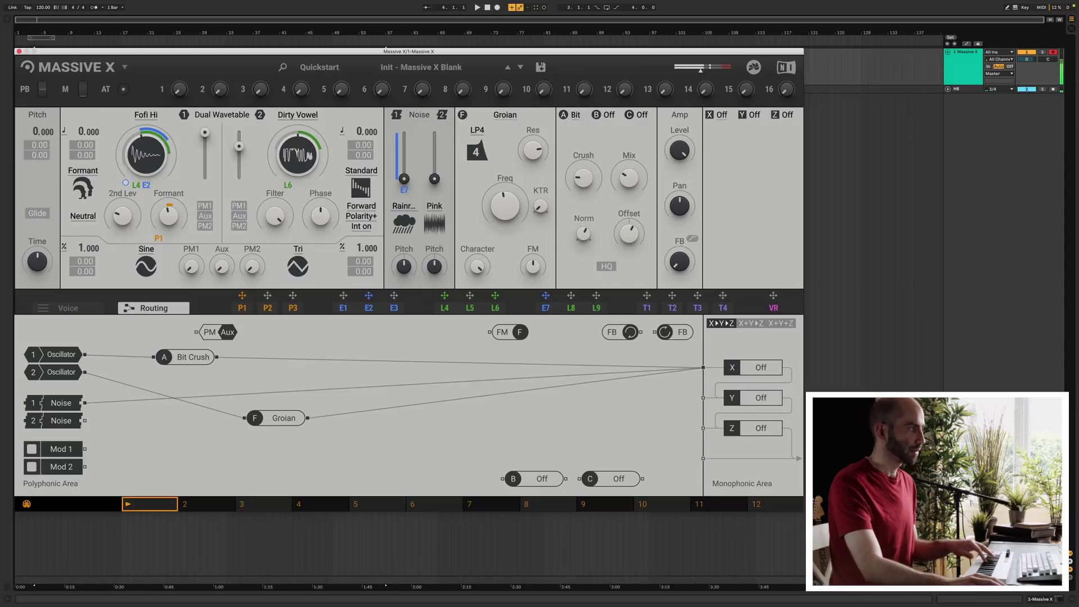
# - Modulate the Groian filter's Freq with envelope E7
pyautogui.click(544, 310)
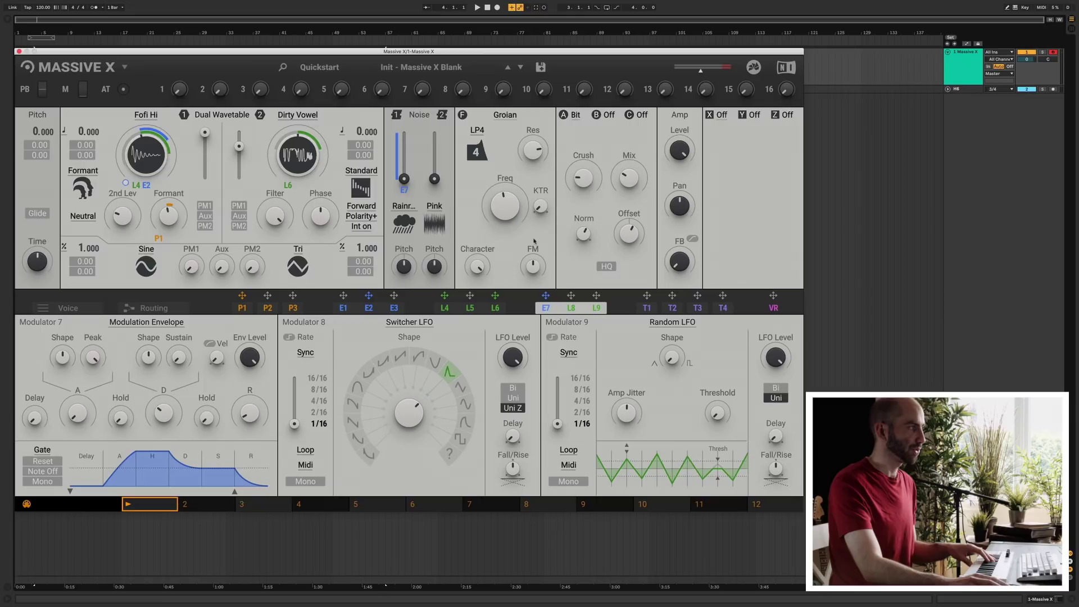
pyautogui.moveTo(545, 295); pyautogui.dragTo(497, 232)
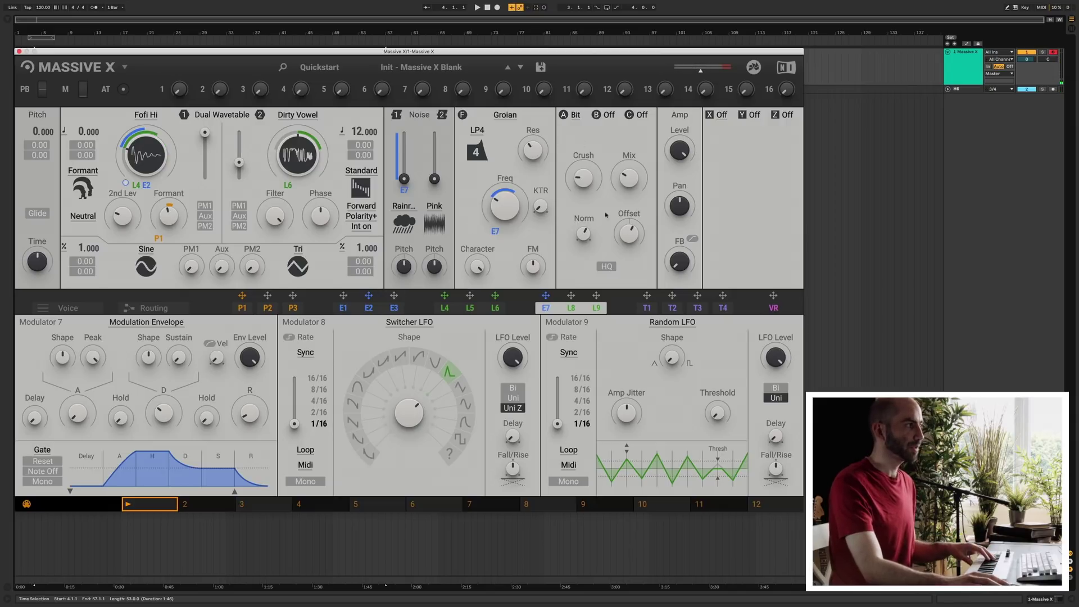
# - Load Distortion in insert slot B and route Oscillator 2 through it into the Groian filter
pyautogui.click(606, 117)
pyautogui.click(609, 116)
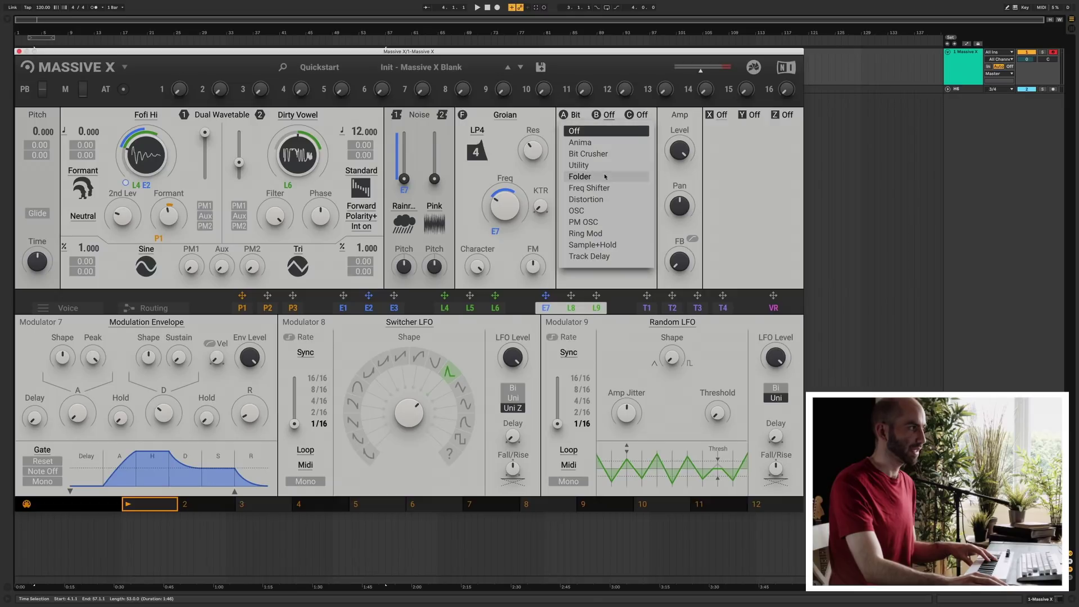
pyautogui.click(591, 200)
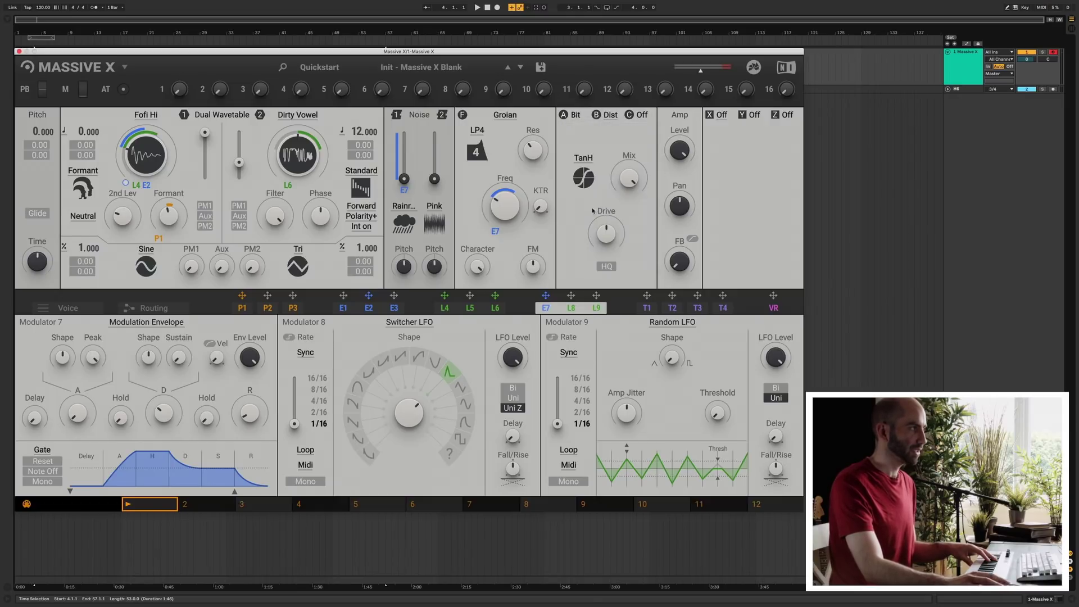
pyautogui.click(149, 308)
pyautogui.moveTo(545, 487); pyautogui.dragTo(205, 434)
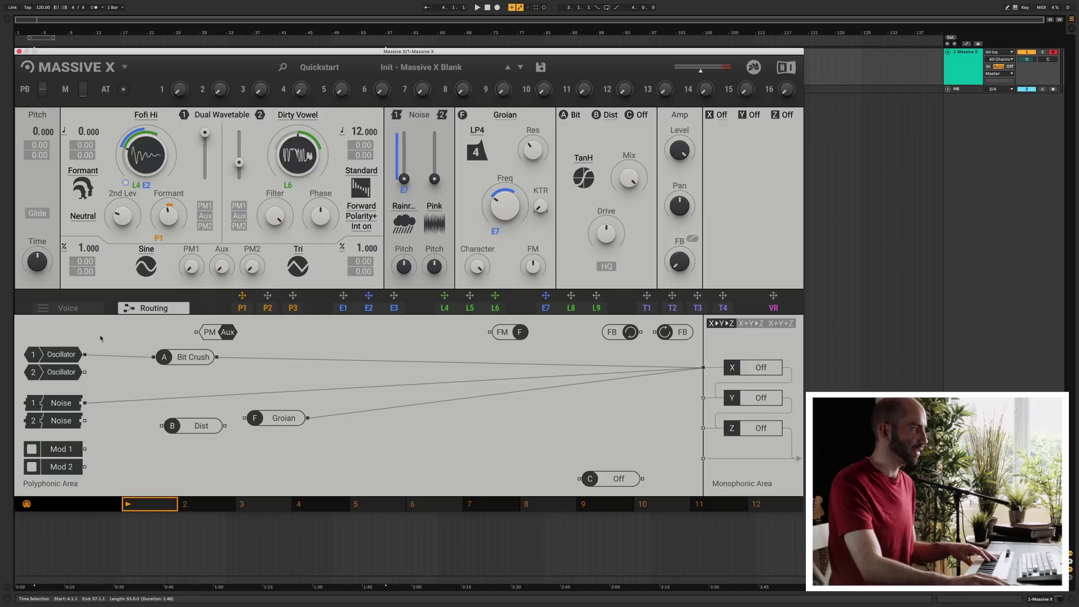
pyautogui.moveTo(85, 402); pyautogui.dragTo(161, 426)
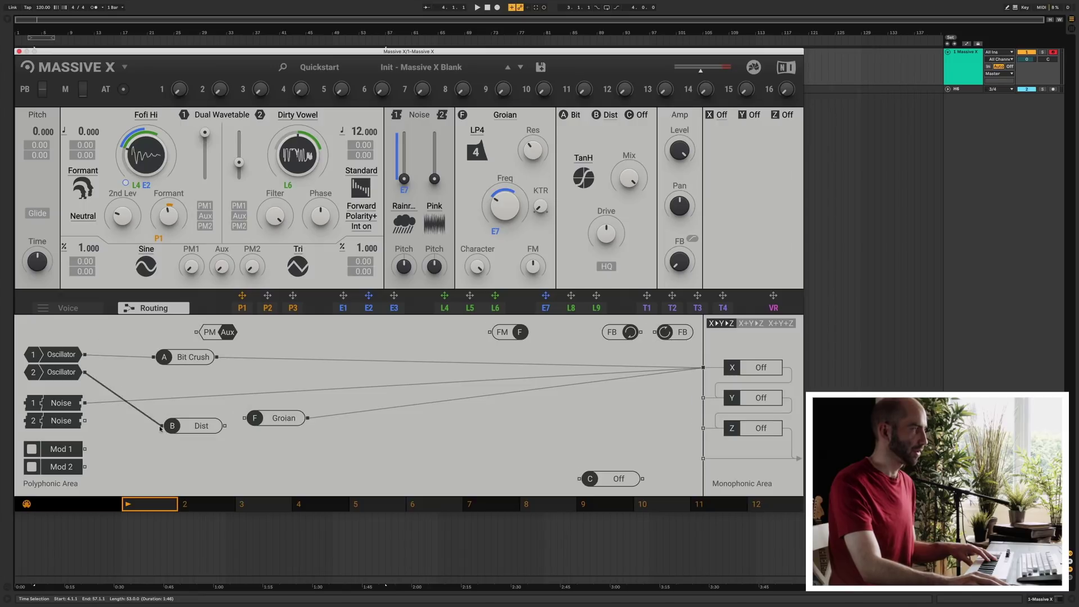
pyautogui.moveTo(246, 422); pyautogui.dragTo(157, 378)
pyautogui.moveTo(276, 419); pyautogui.dragTo(220, 380)
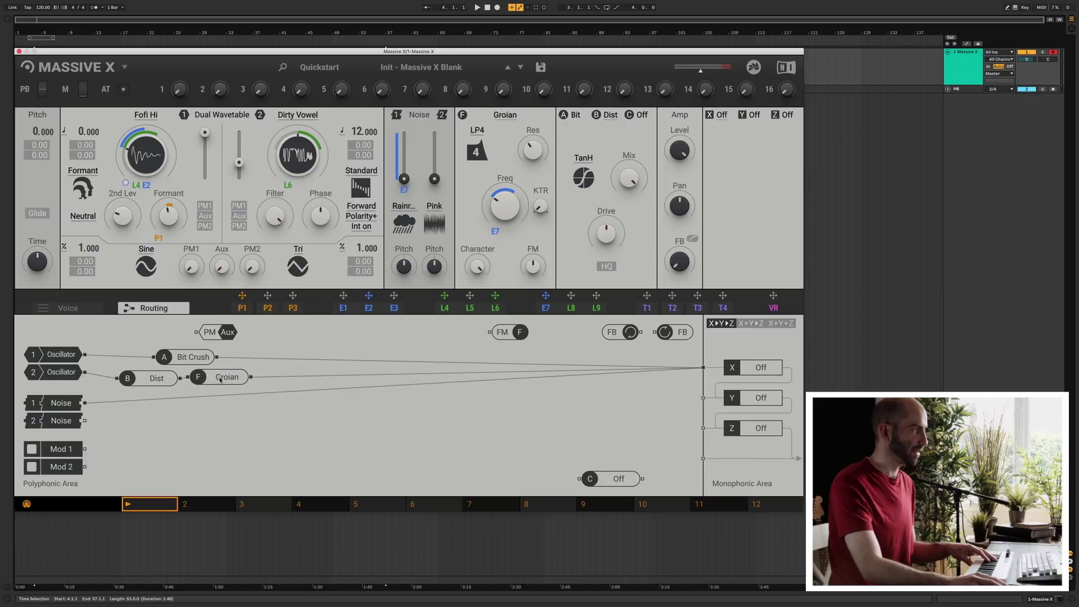
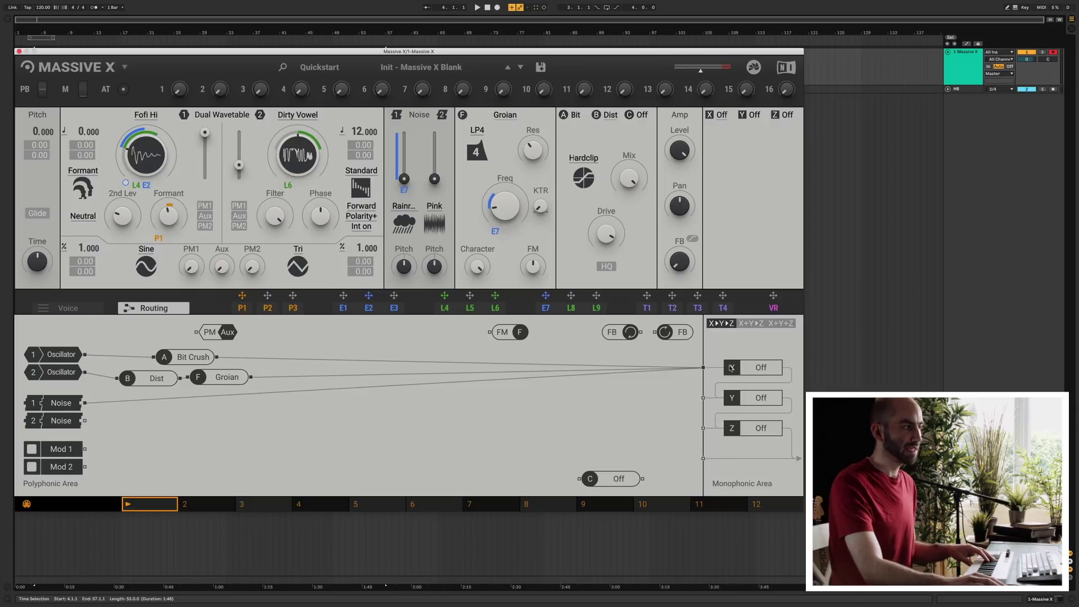
# - Load Stereo Delay in effect slot X, link its left and right times, and sync the delay time at 1/16
pyautogui.click(721, 118)
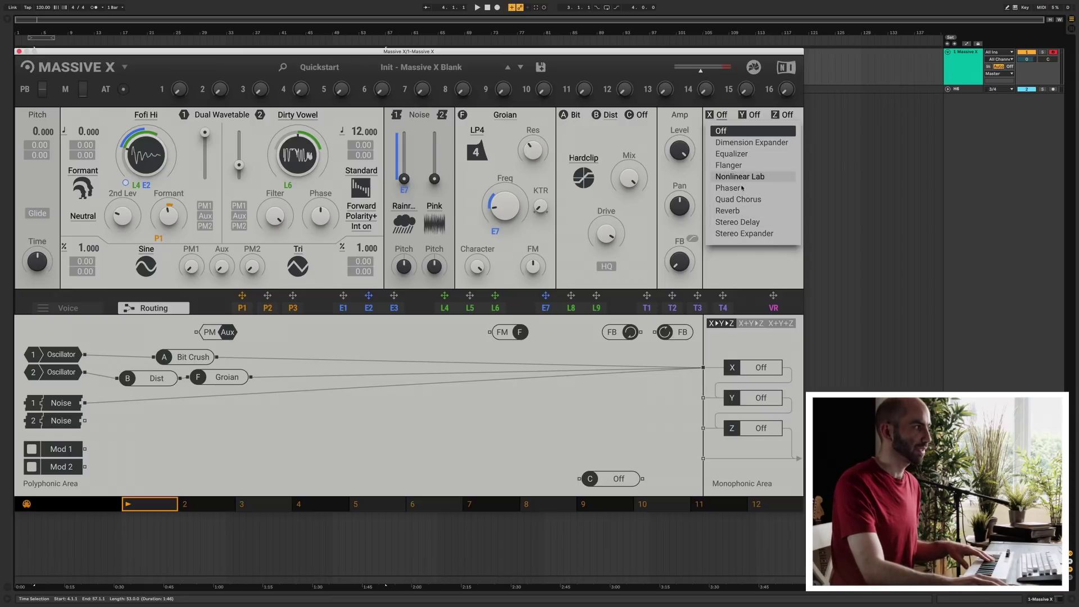
pyautogui.click(744, 222)
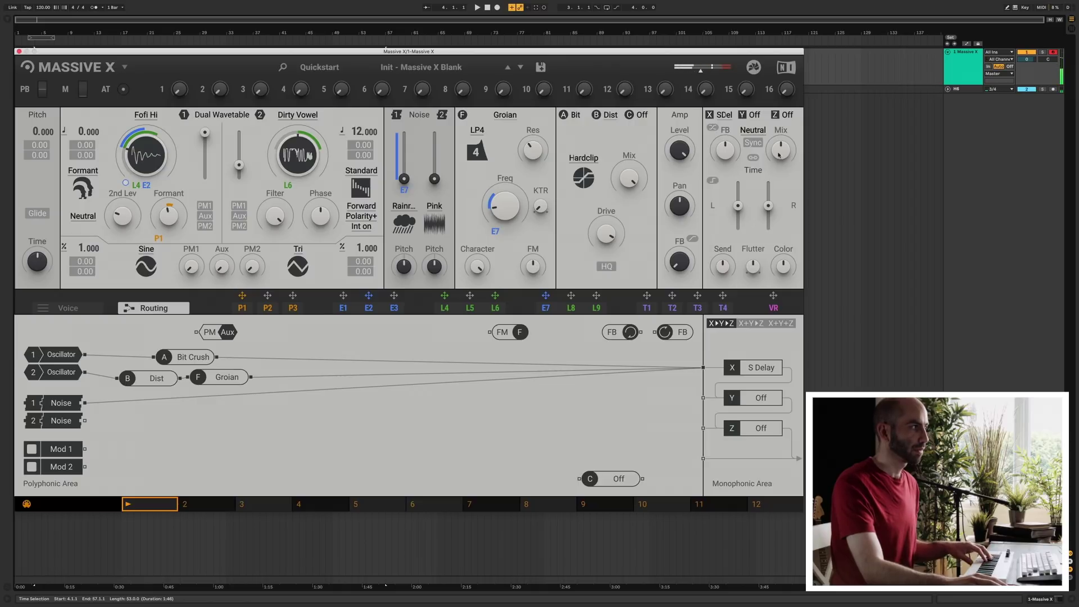
pyautogui.click(754, 157)
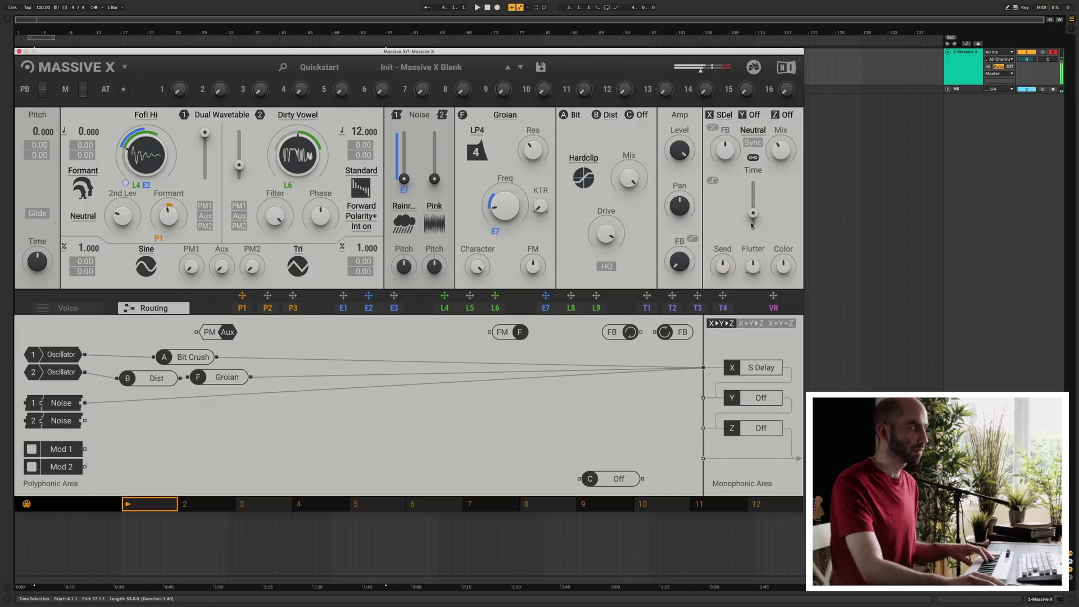
pyautogui.moveTo(756, 219); pyautogui.dragTo(758, 215)
pyautogui.click(753, 142)
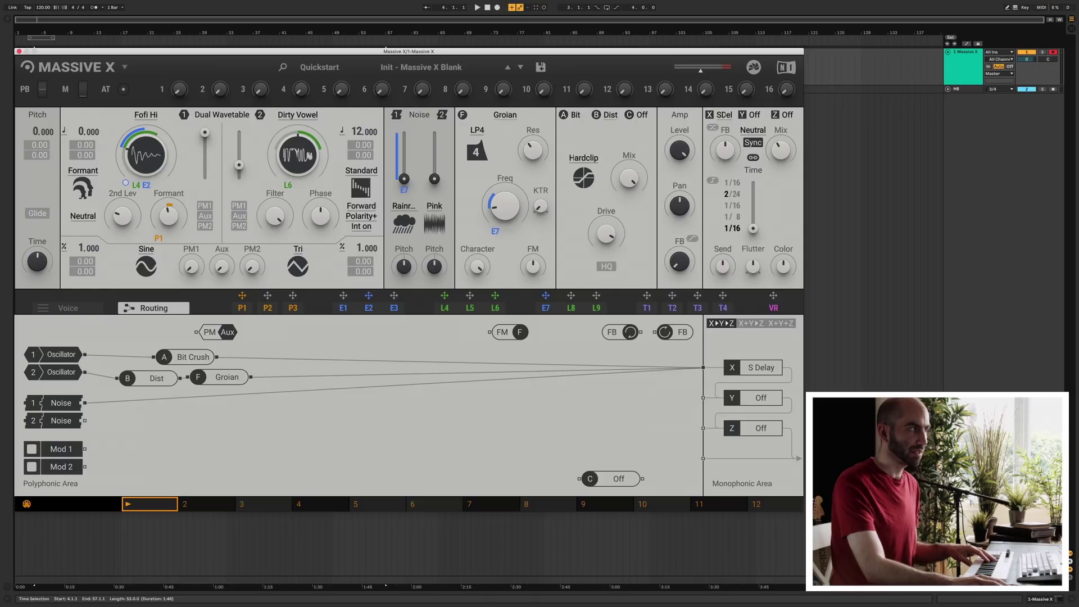
pyautogui.moveTo(732, 183); pyautogui.dragTo(753, 206)
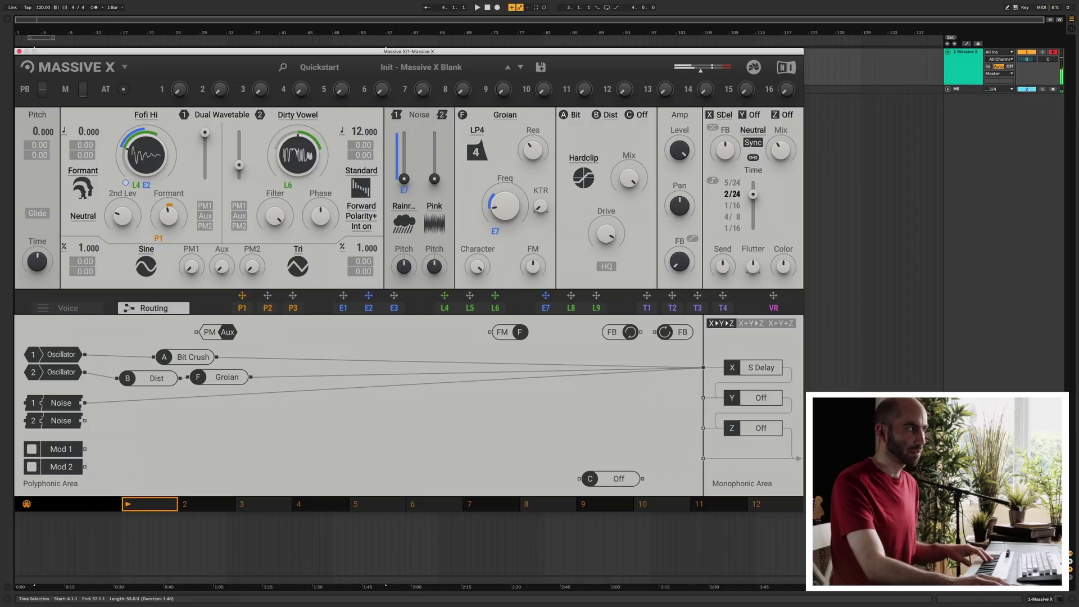
# - Modulate the Stereo Delay time with LFO L5, and set that LFO to a synced 1/8 rate with a sine shape
pyautogui.click(470, 308)
pyautogui.moveTo(471, 312); pyautogui.dragTo(737, 218)
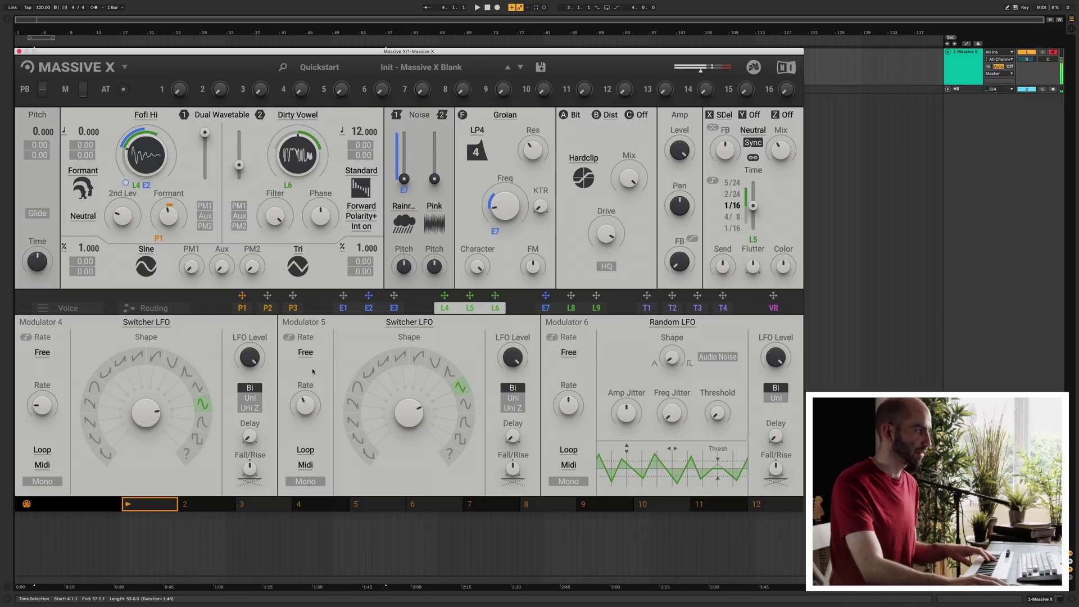
pyautogui.click(305, 353)
pyautogui.click(296, 370)
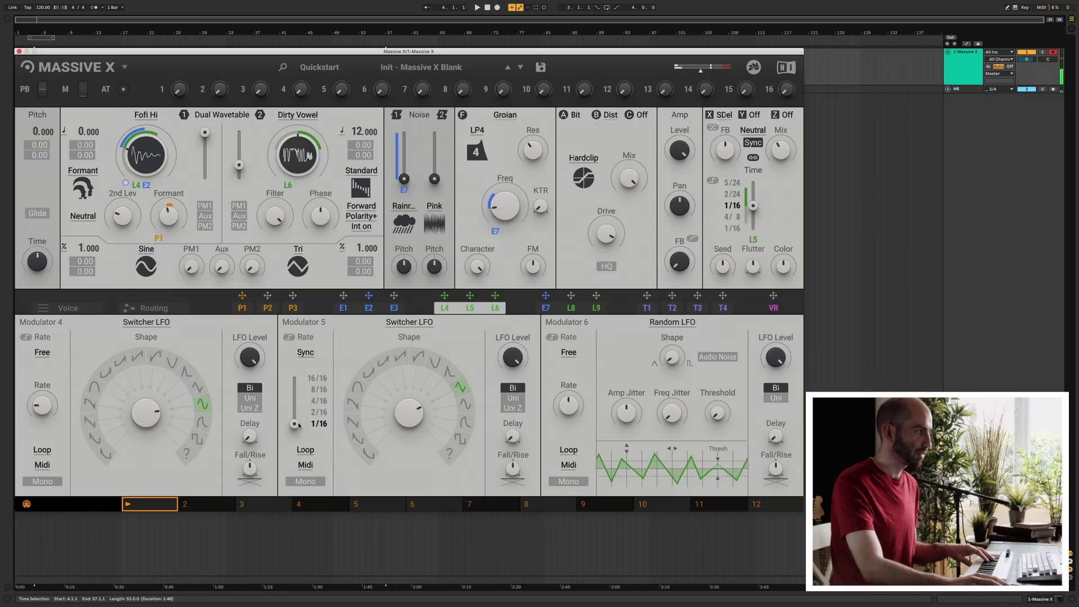
pyautogui.click(469, 408)
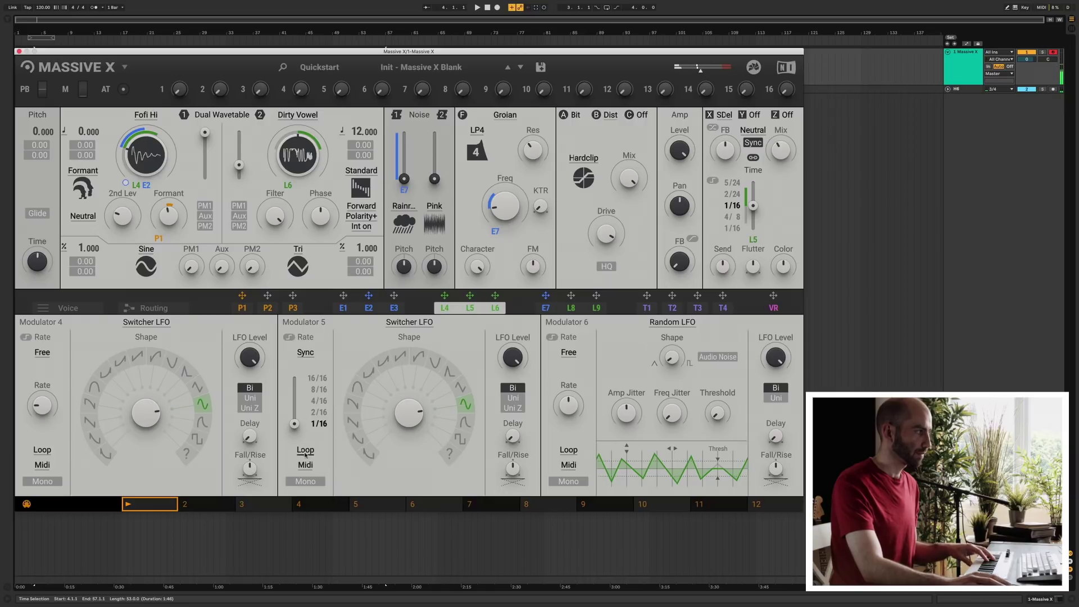
pyautogui.moveTo(318, 424); pyautogui.dragTo(319, 419)
# - Load Reverb in effect slot Y
pyautogui.click(754, 115)
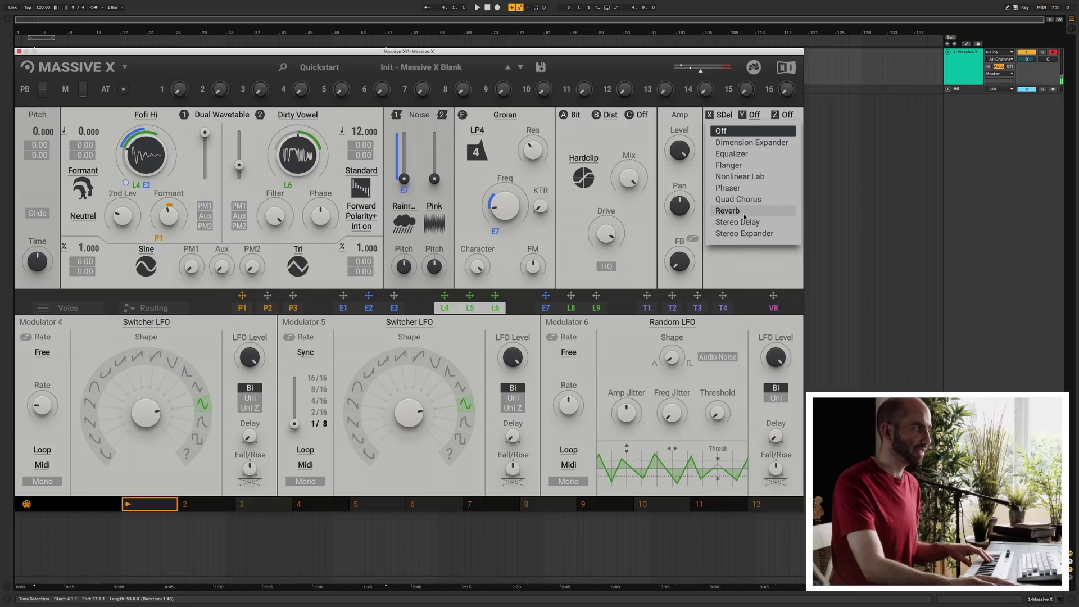
pyautogui.click(744, 212)
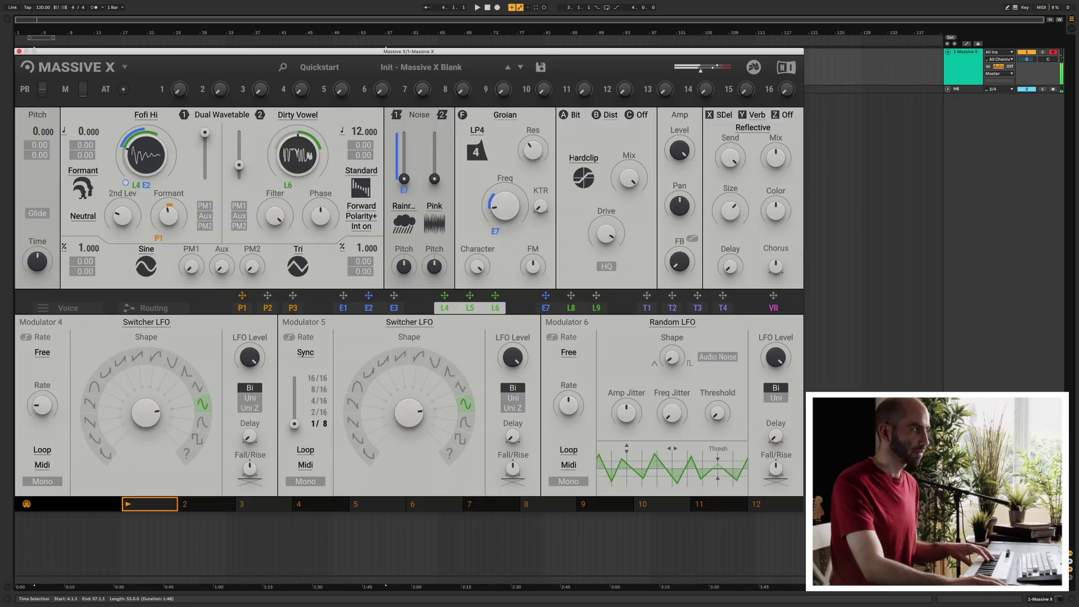
# - Modulate the Reverb's Size with LFO L8 and set a clearly audible modulation amount
pyautogui.moveTo(571, 295); pyautogui.dragTo(725, 240)
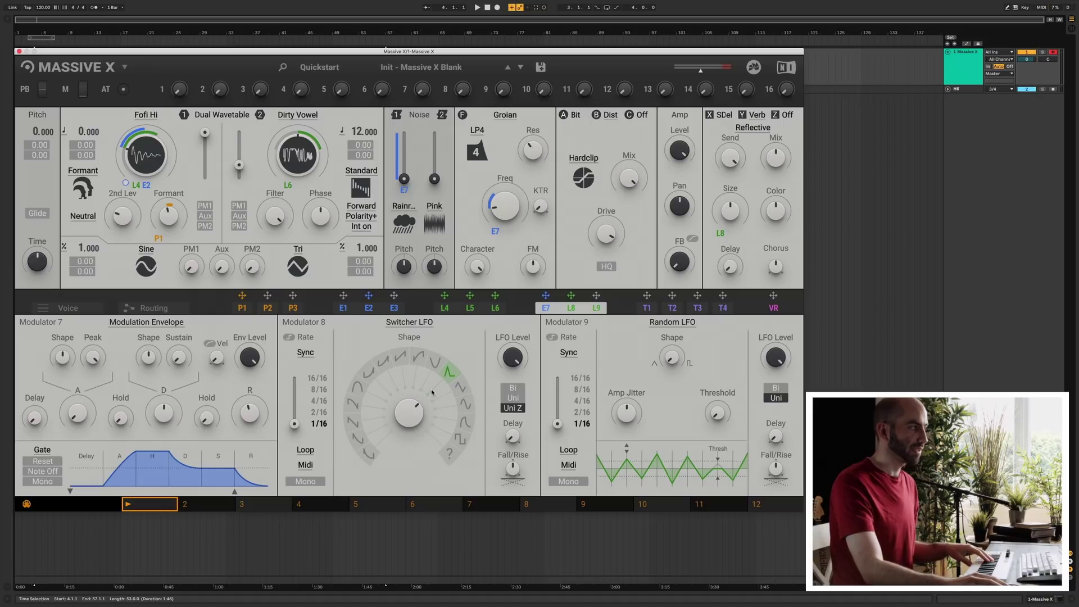
pyautogui.moveTo(732, 231); pyautogui.dragTo(731, 222)
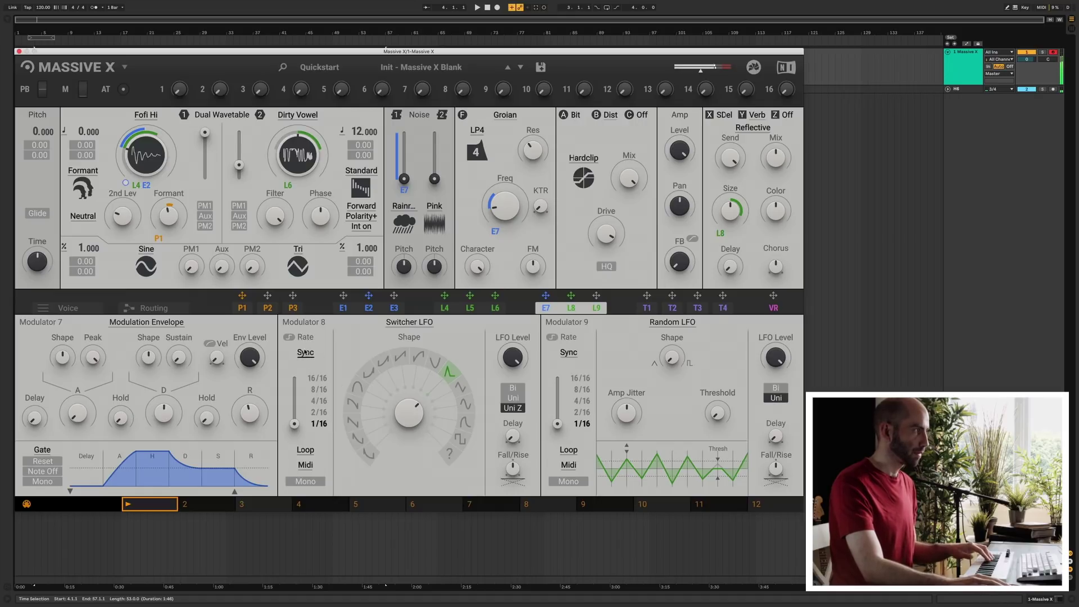
# - Try the Kodiak Vowels formant wavetable on Oscillator 1 and Normund on Oscillator 2
pyautogui.click(145, 115)
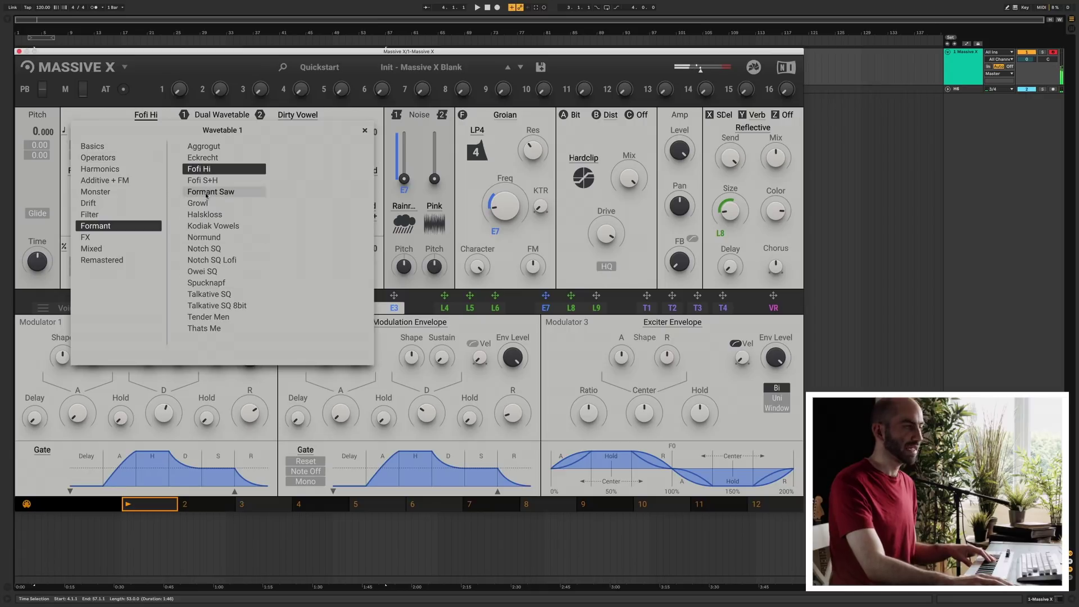
pyautogui.click(207, 228)
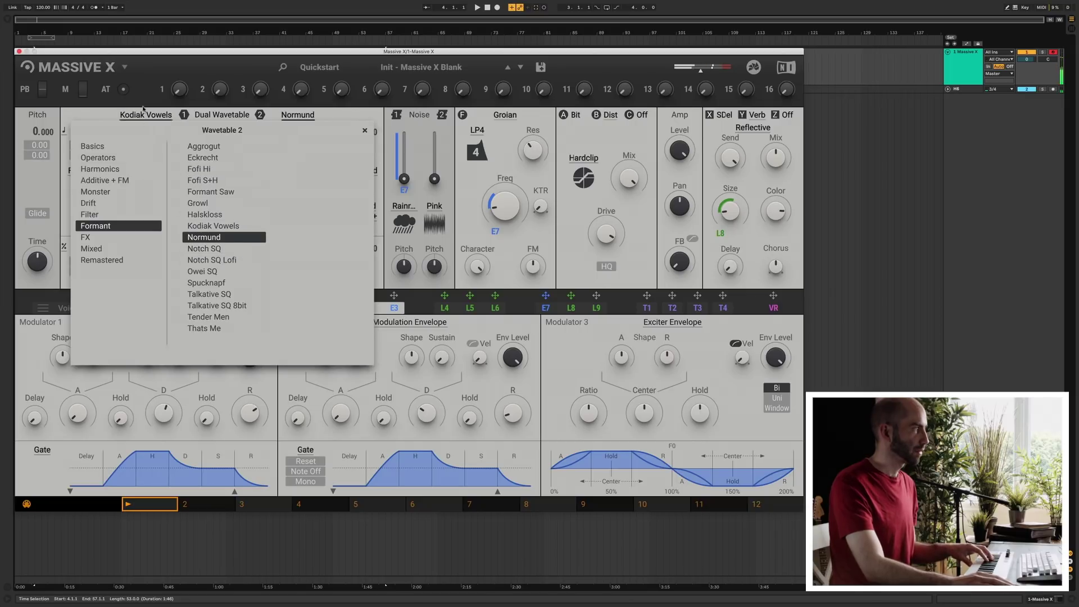
pyautogui.click(145, 115)
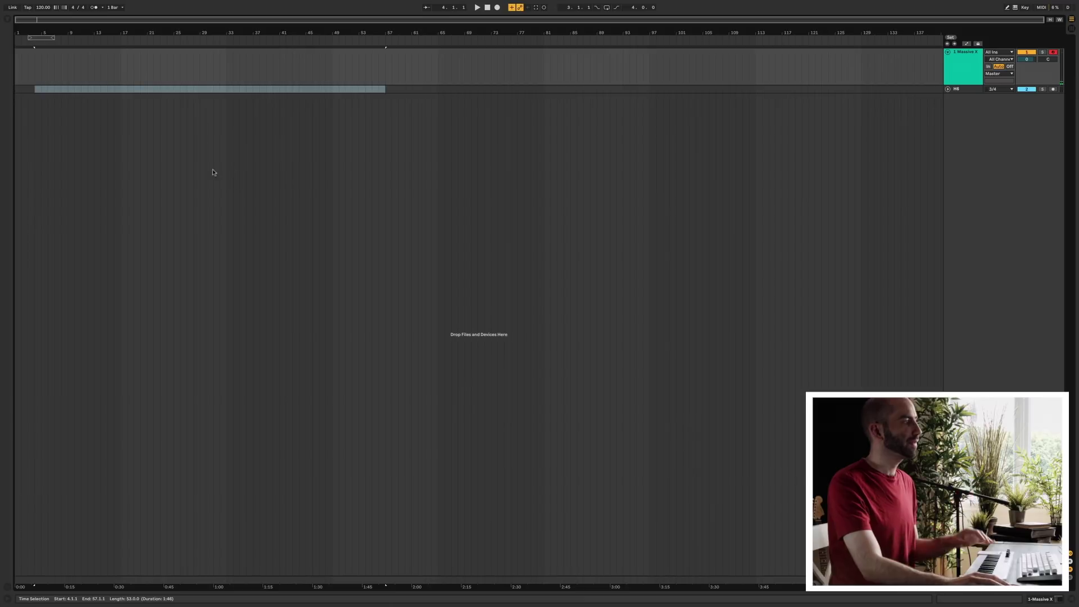
# - Turn on the metronome and record a MIDI part on the Massive X track from bar 17
pyautogui.click(123, 69)
pyautogui.click(94, 7)
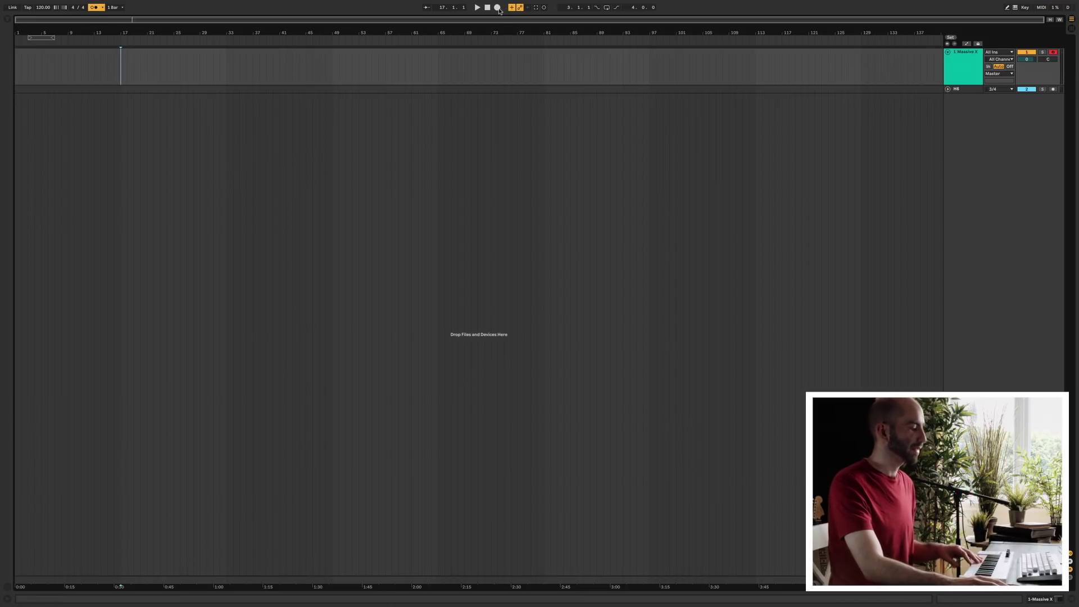
pyautogui.click(497, 8)
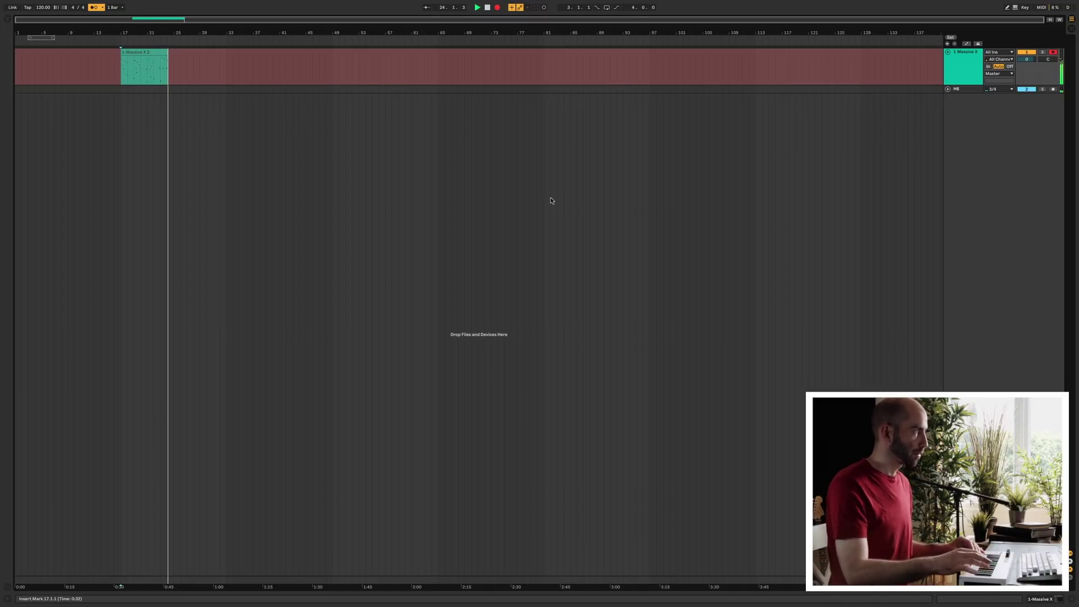
pyautogui.press('space')
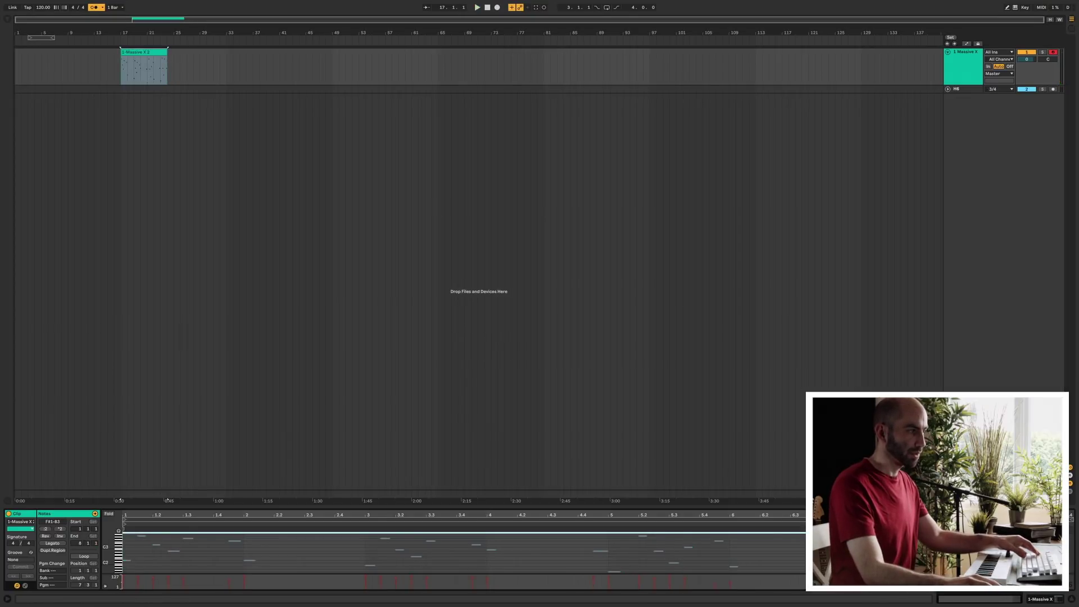
# - Play back the recorded Massive X clip, loop it, and extend it to bar 73
pyautogui.press('space')
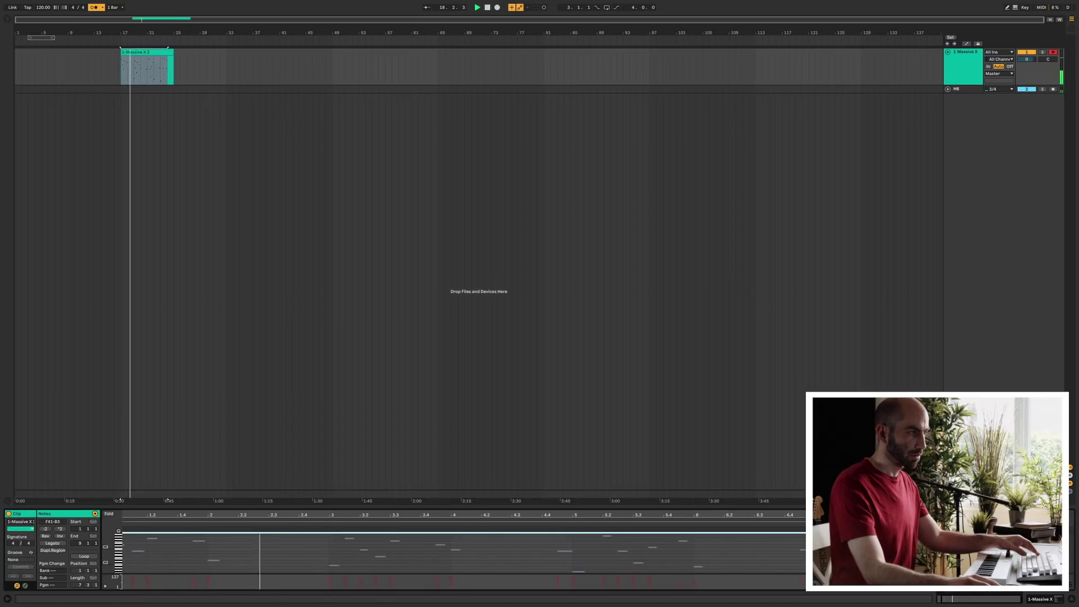
pyautogui.hotkey('ctrl', 'a')
pyautogui.hotkey('ctrl', 'l')
pyautogui.moveTo(171, 52); pyautogui.dragTo(314, 51)
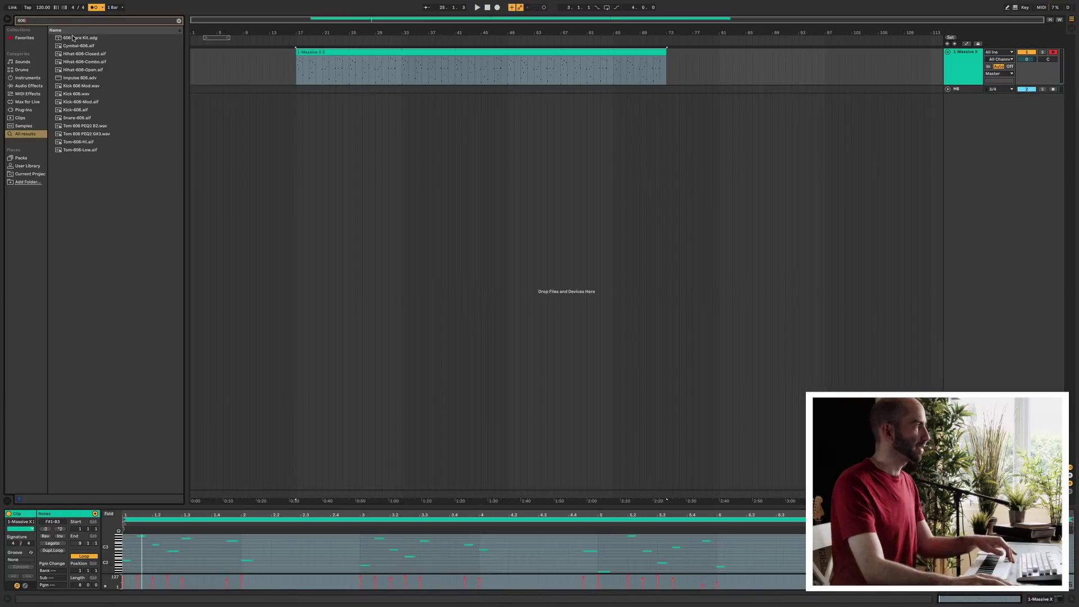
# - Load the 606 Core Kit on a new track and record a drum pattern from bar 17
pyautogui.doubleClick(72, 37)
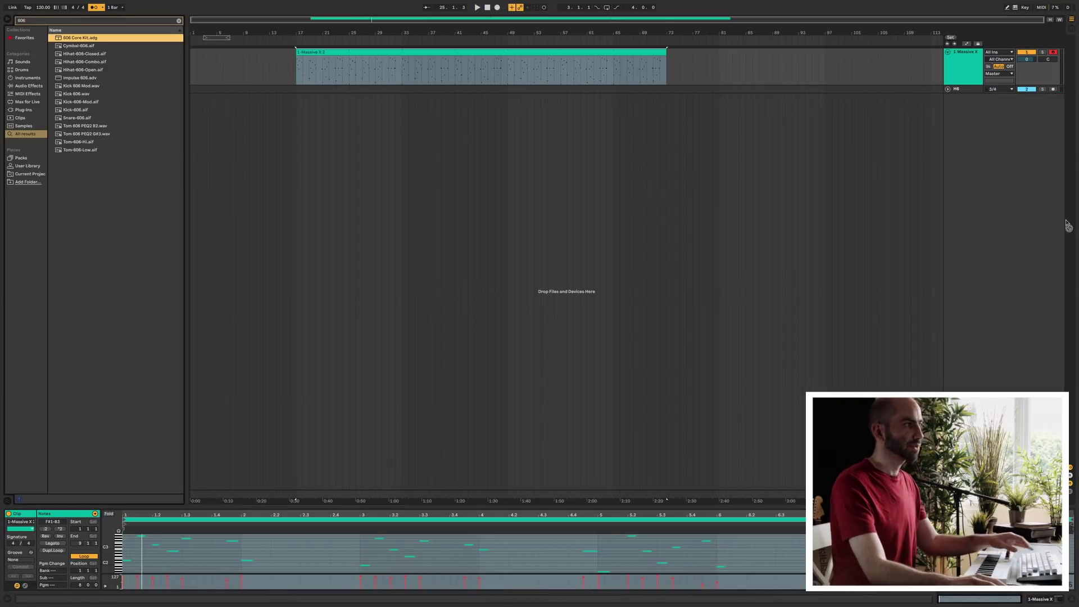
pyautogui.click(487, 6)
pyautogui.click(497, 7)
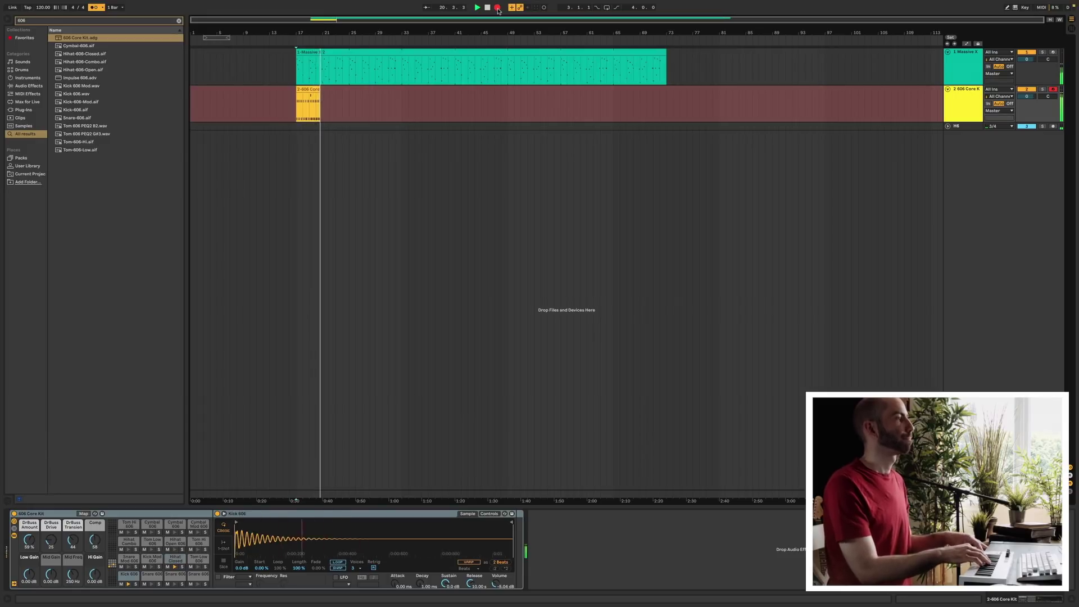
pyautogui.click(499, 8)
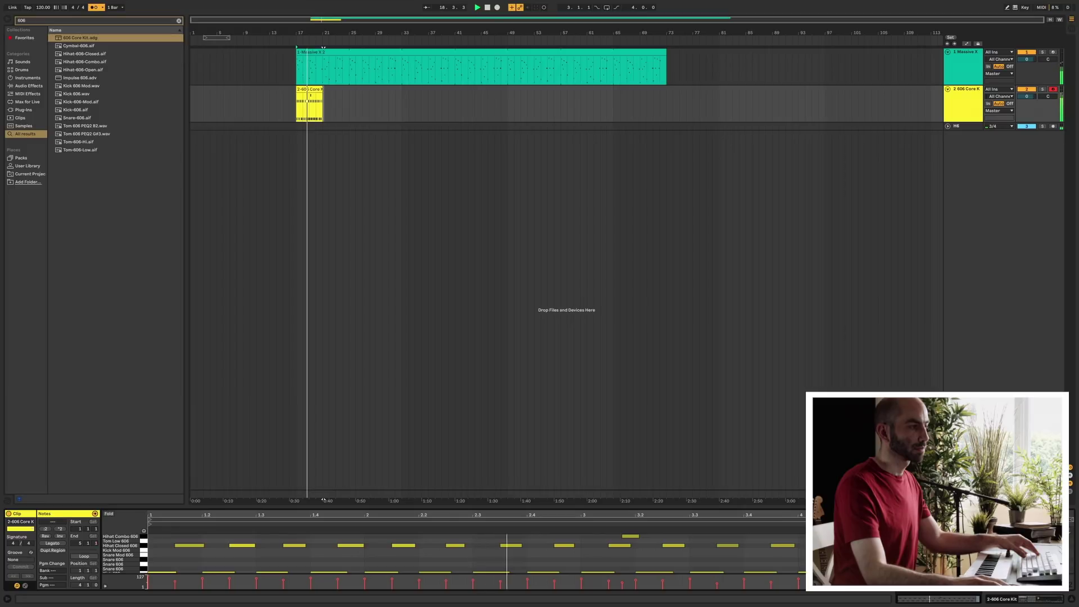
# - Loop the recorded 606 Core Kit clip over all its notes and extend it to bar 73
pyautogui.hotkey('ctrl', 'a')
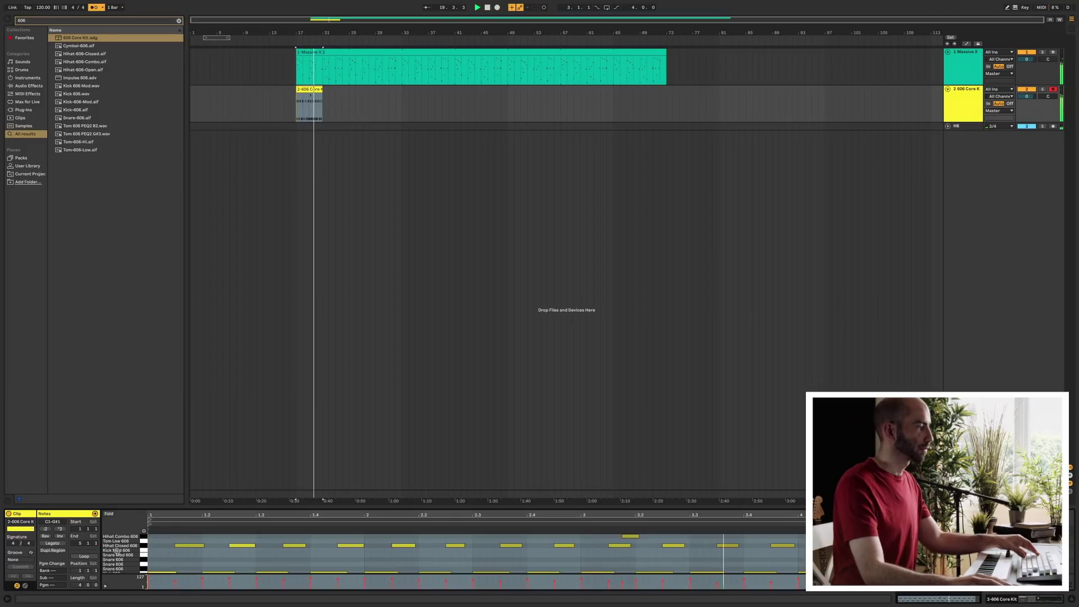
pyautogui.hotkey('ctrl', 'l')
pyautogui.moveTo(322, 96); pyautogui.dragTo(667, 97)
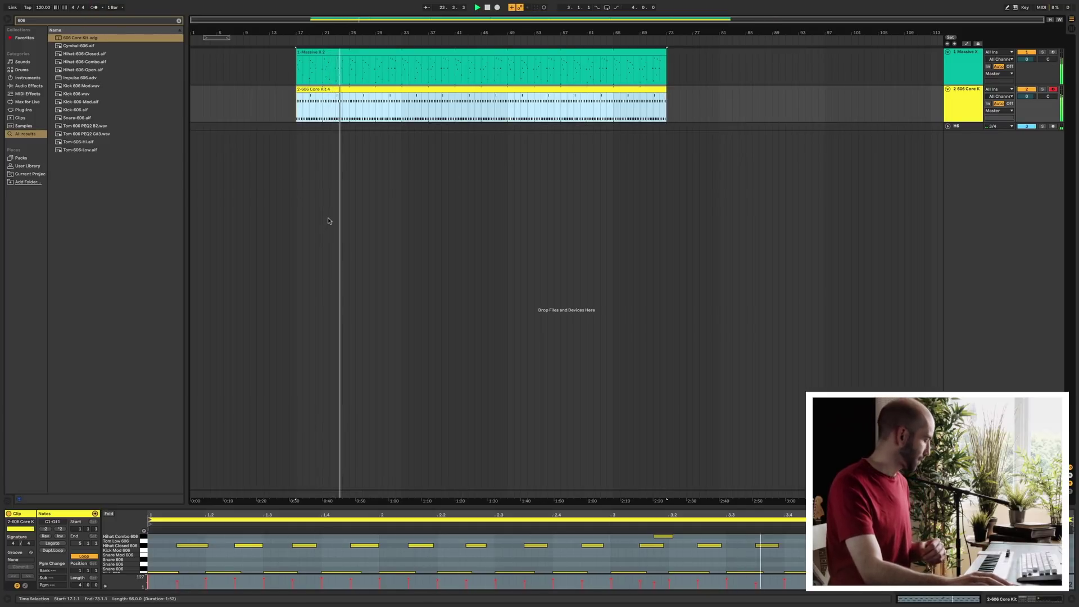
# - Record a new drum part on the 606 Core Kit track from bar 25 and select all of its notes
pyautogui.click(350, 111)
pyautogui.press('F9')
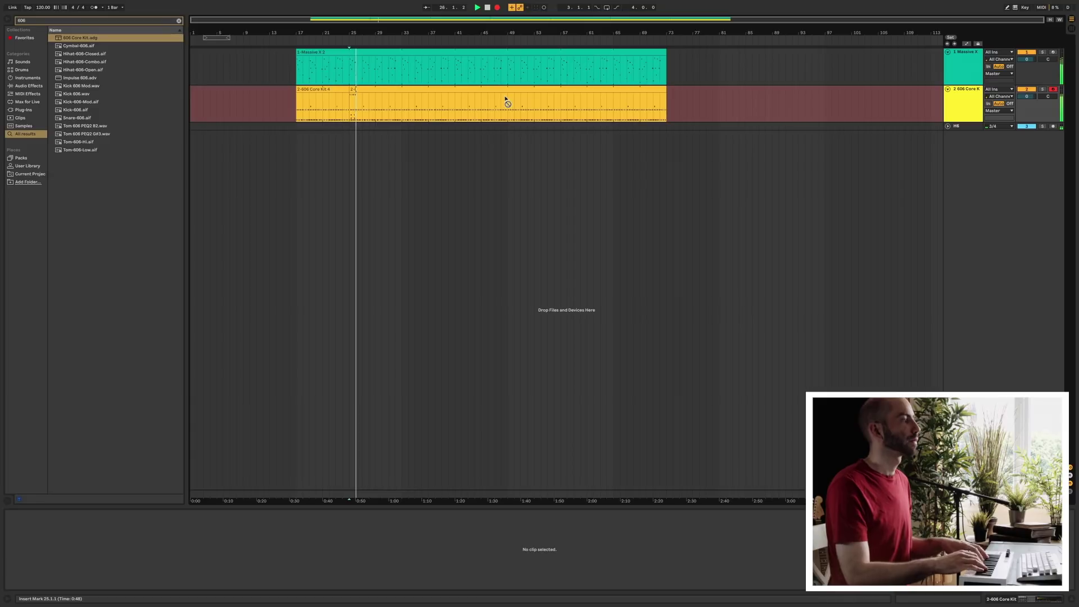
pyautogui.press('F9')
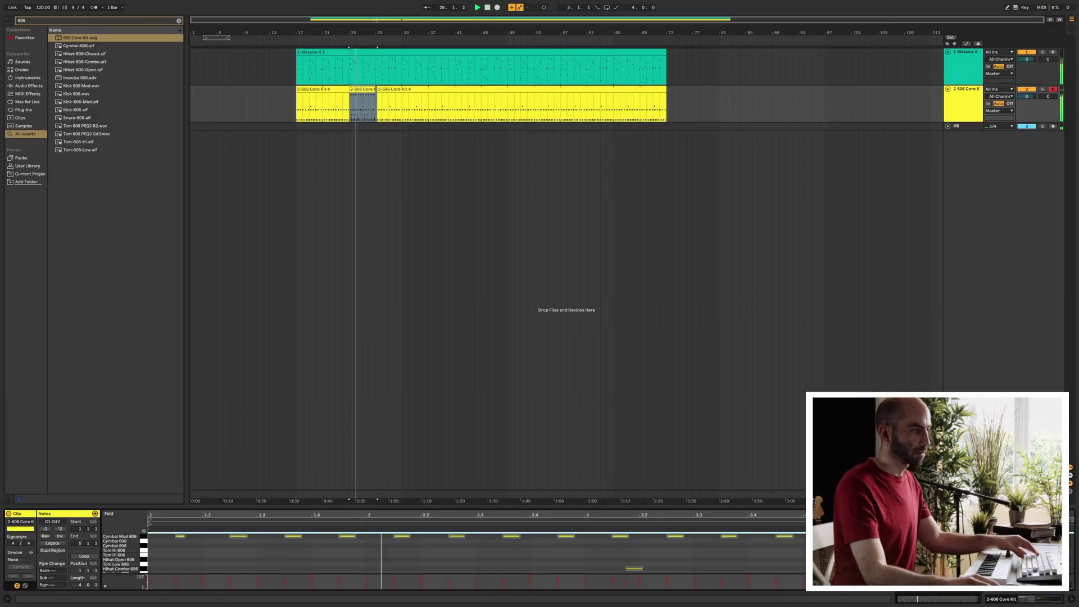
pyautogui.hotkey('ctrl', 'a')
# - Return to the Massive X track and set Oscillator 1's wavetable to Normund and Oscillator 2's to Fofi Hi
pyautogui.click(306, 66)
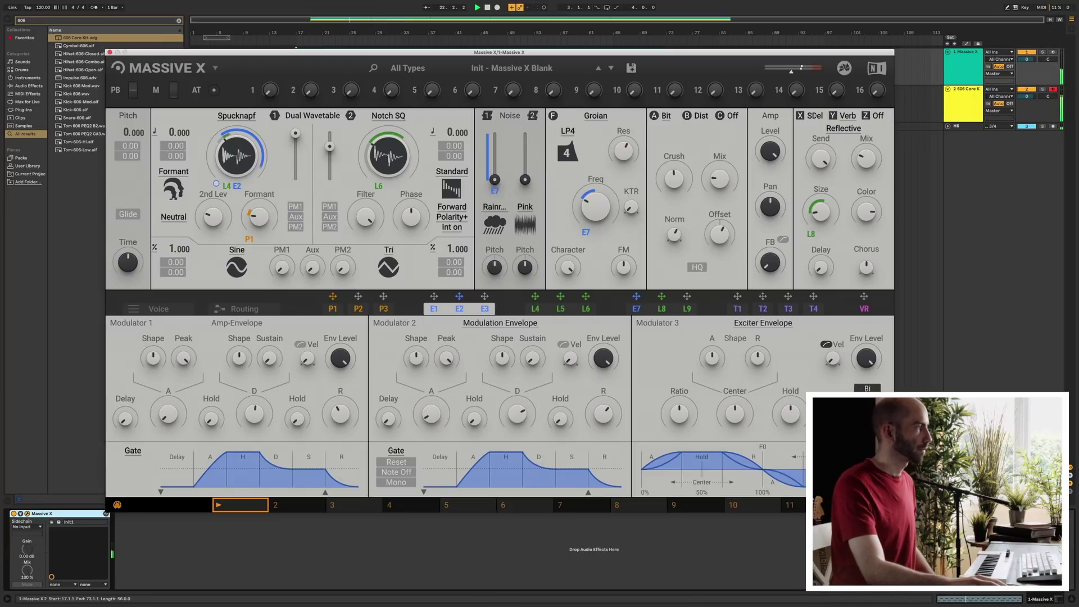
pyautogui.click(232, 122)
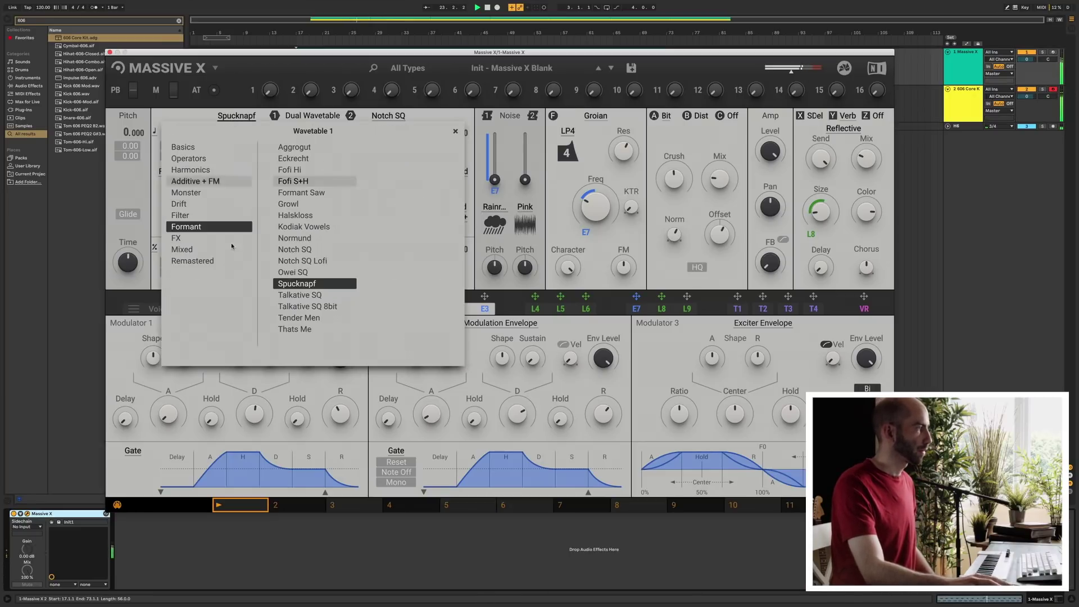
pyautogui.click(304, 238)
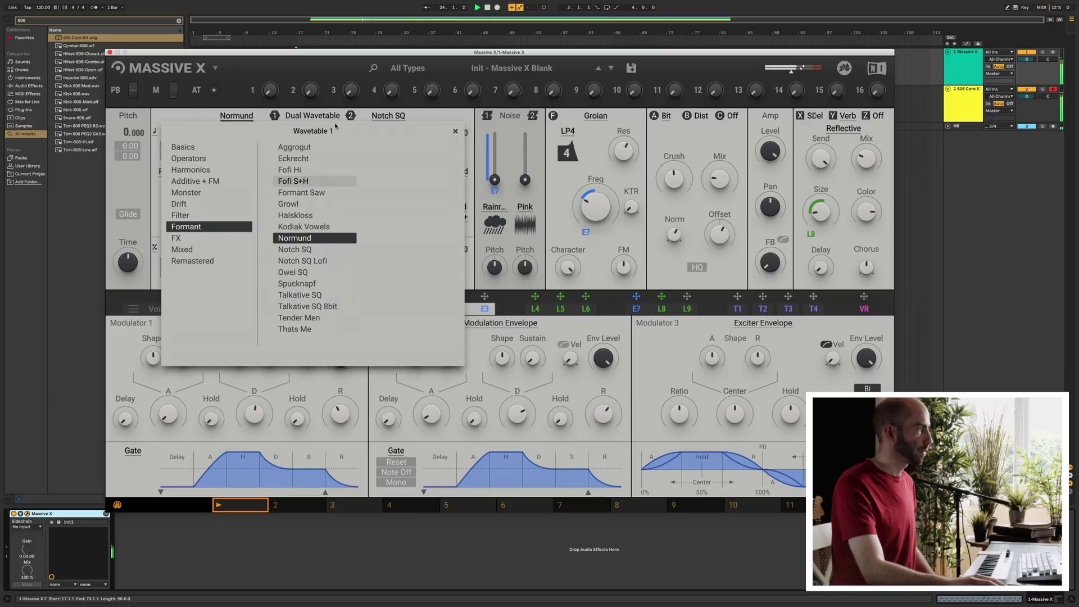
pyautogui.click(388, 116)
pyautogui.click(293, 181)
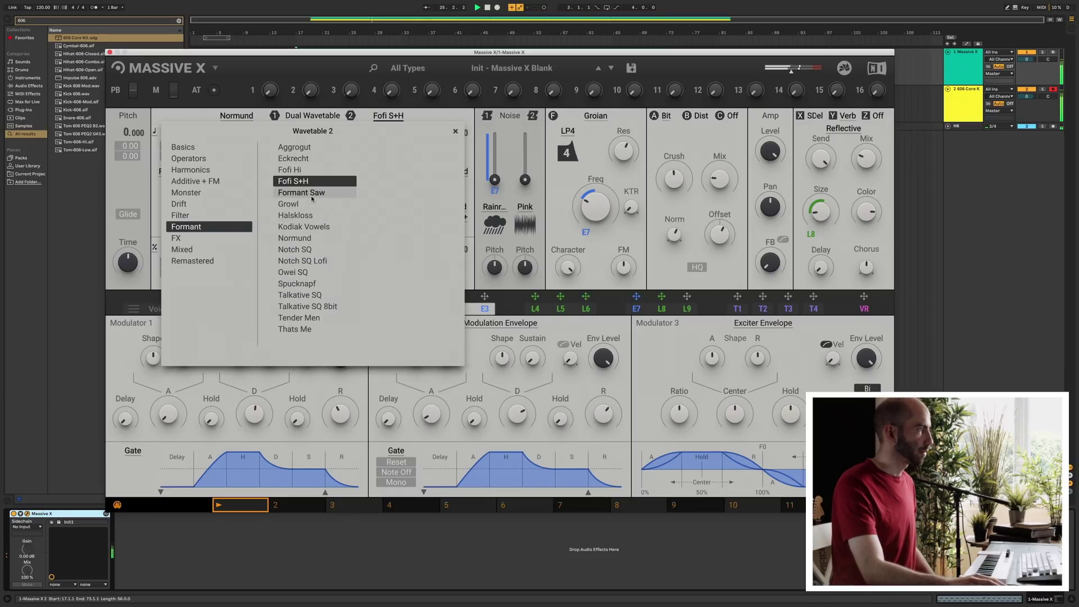
pyautogui.click(309, 170)
pyautogui.click(401, 105)
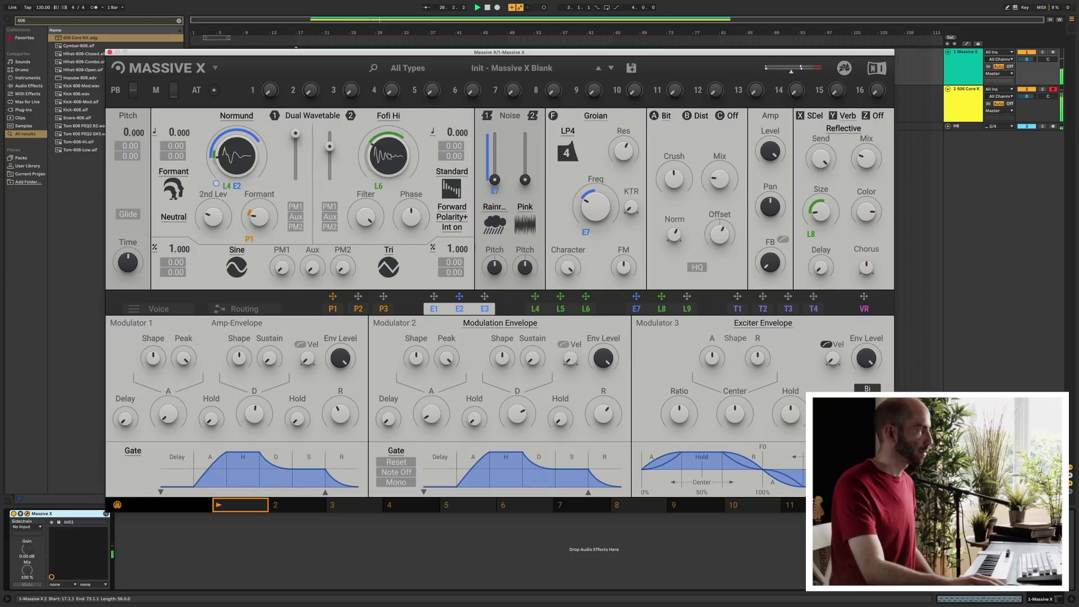
# - Change Oscillator 1's wavetable to Eckrecht from the Formant category
pyautogui.click(239, 116)
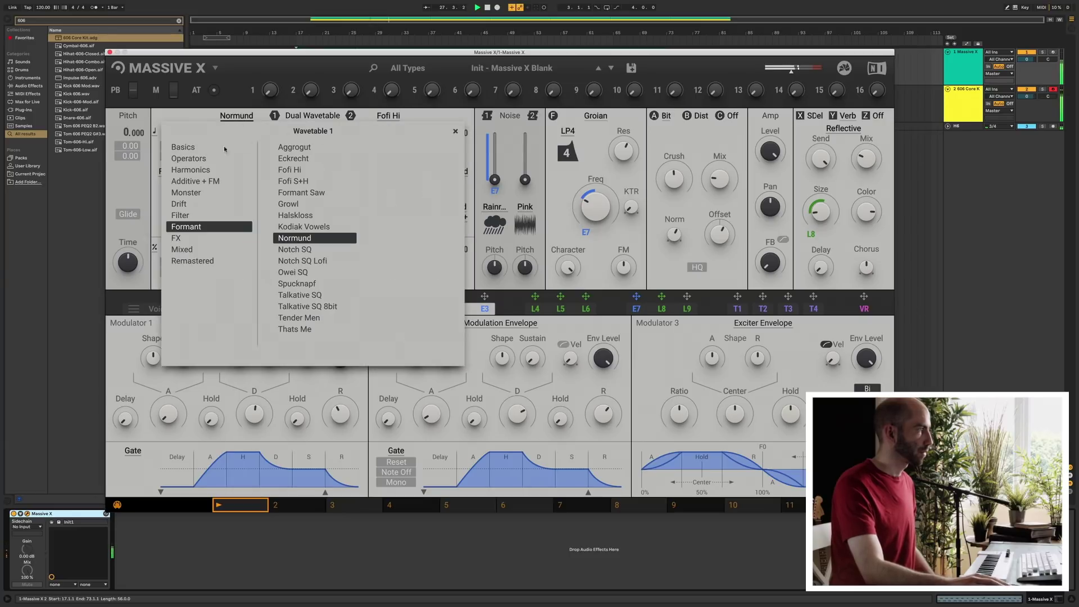
pyautogui.click(294, 158)
pyautogui.click(200, 120)
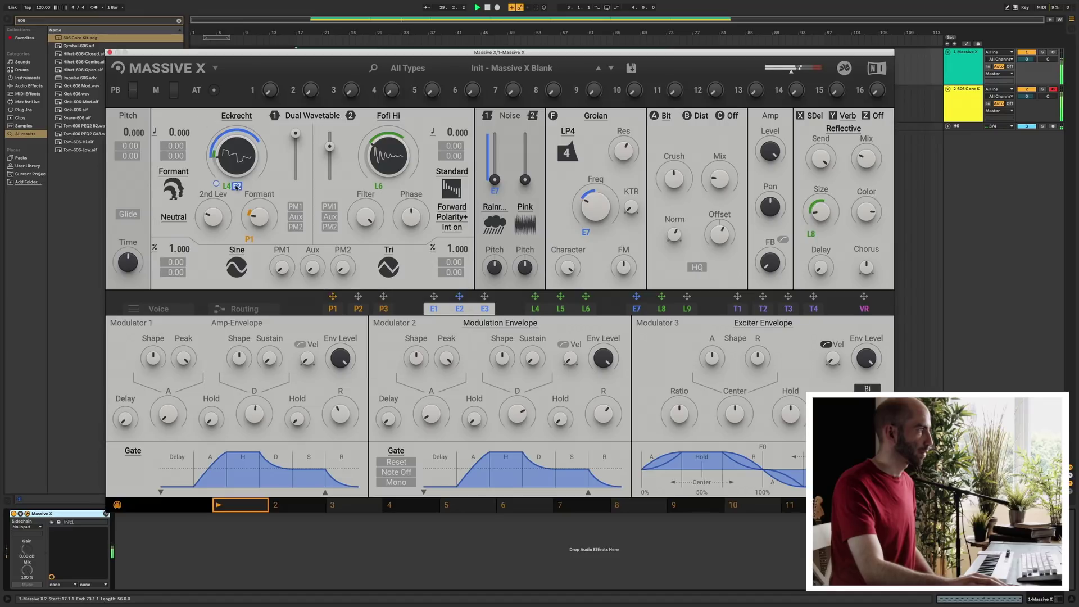
# - Set the rate mode of the Switcher LFO L4 to Sync
pyautogui.click(542, 311)
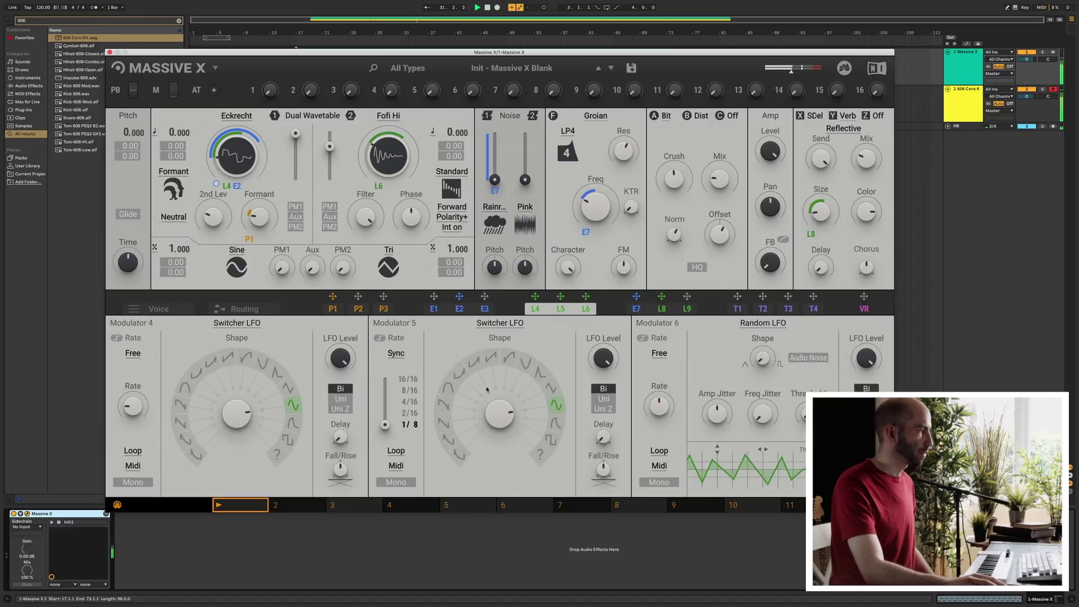
pyautogui.click(133, 362)
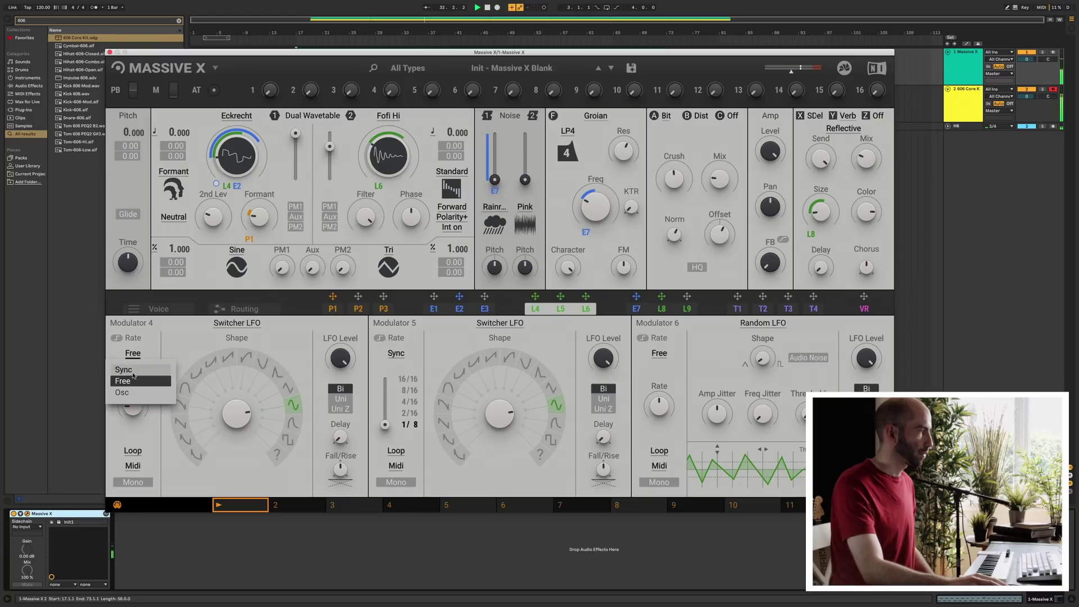
pyautogui.click(131, 377)
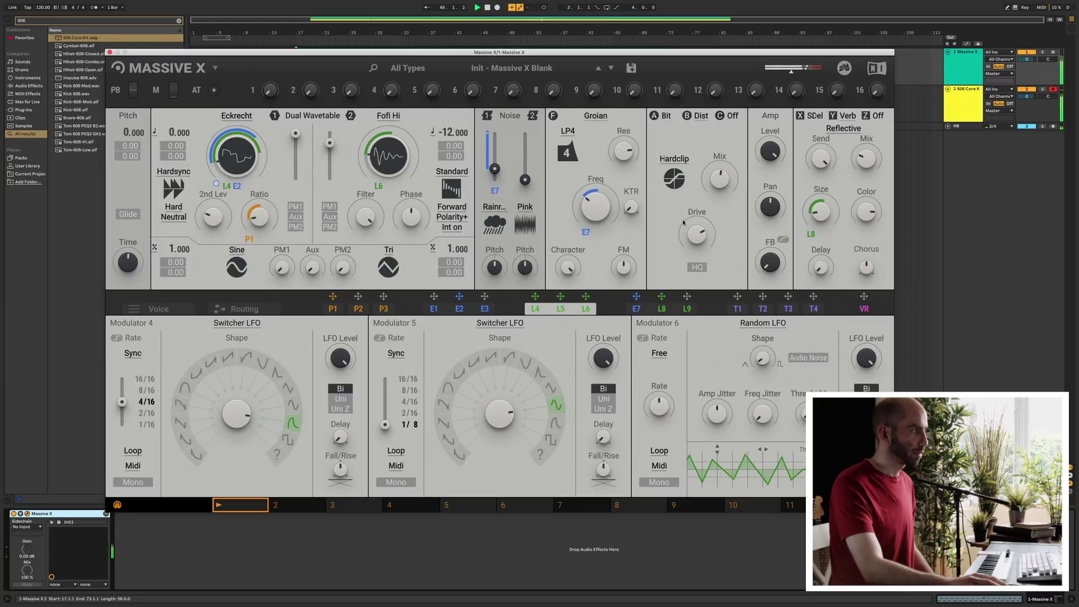